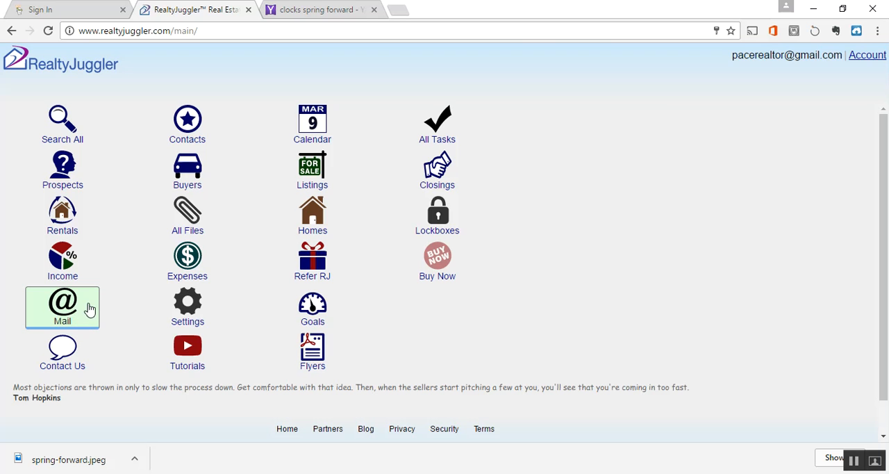
# Step: Create a new mail form in the Mail section's mail forms list
pyautogui.click(64, 309)
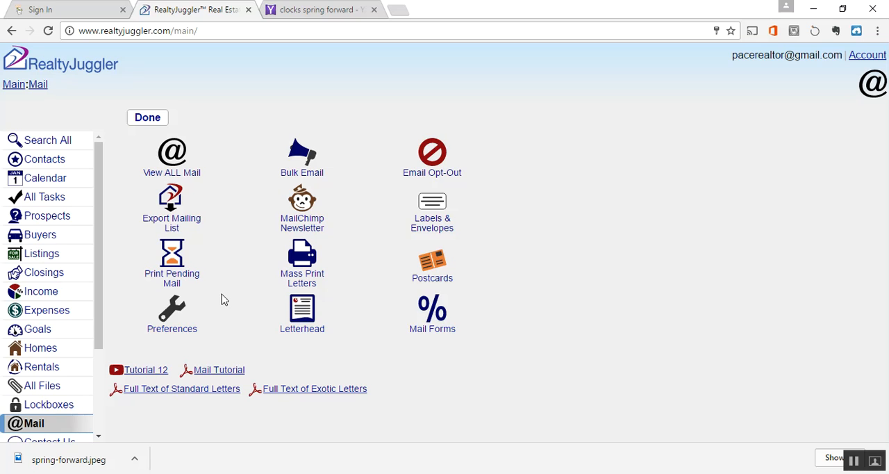
pyautogui.click(438, 316)
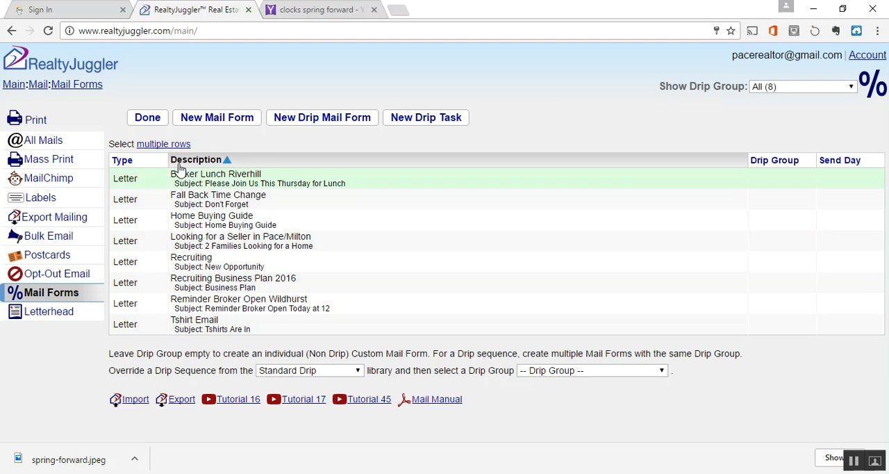
pyautogui.click(224, 119)
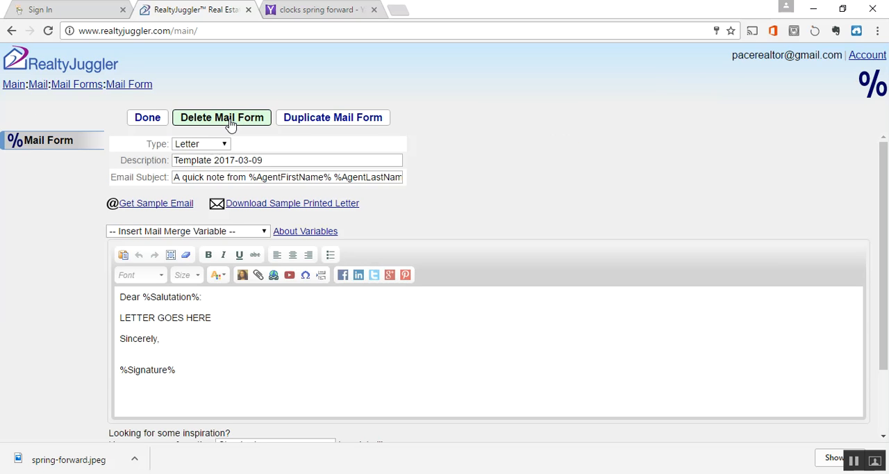
# Step: Replace the mail form's description with "Looking for a Seller for 2 Families"
pyautogui.moveTo(277, 160); pyautogui.dragTo(162, 143)
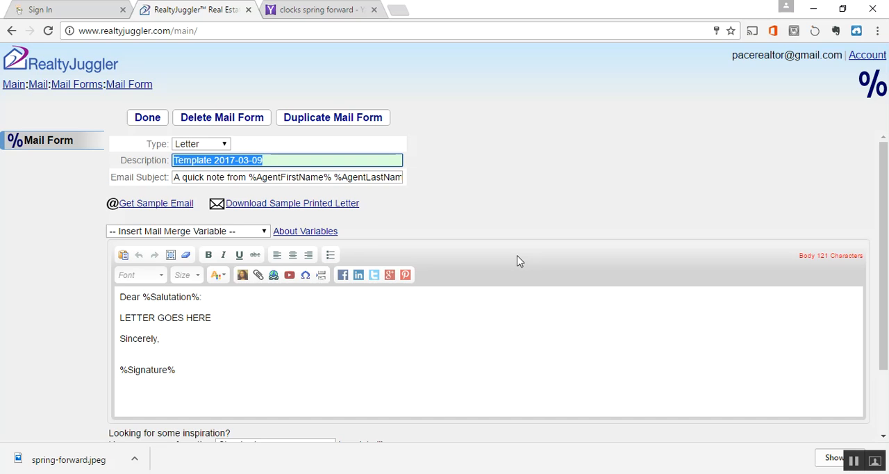
pyautogui.write('L')
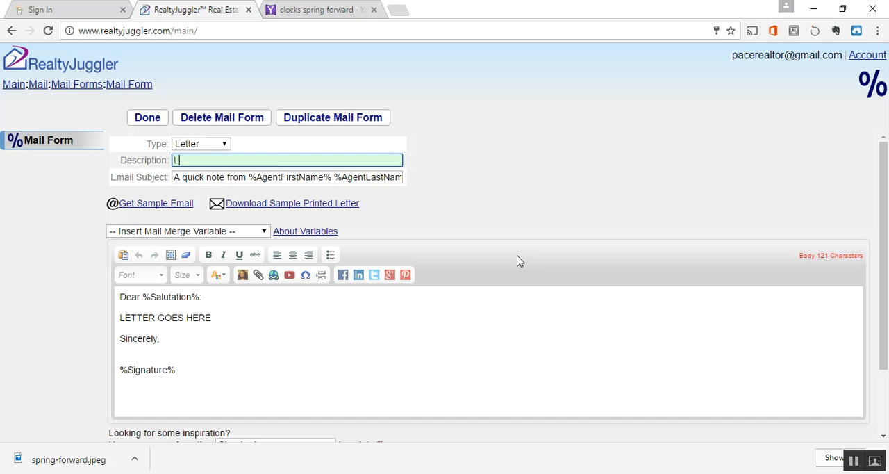
pyautogui.write('ooking for a Seller')
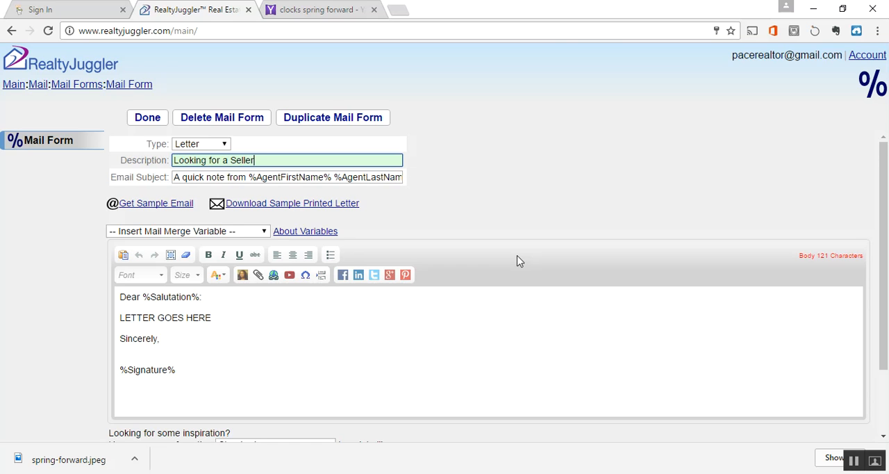
pyautogui.write(' for 2 Families')
# Step: Replace the default email subject with "Working with 2 Families Looking for a Home in Pace or Milton"
pyautogui.moveTo(246, 176); pyautogui.dragTo(172, 176)
pyautogui.press('Delete')
pyautogui.press('Delete')
pyautogui.press('Delete')
pyautogui.press('Delete')
pyautogui.press('Delete')
pyautogui.press('Delete')
pyautogui.press('Delete')
pyautogui.press('Delete')
pyautogui.press('Delete')
pyautogui.press('Delete')
pyautogui.press('Delete')
pyautogui.press('Delete')
pyautogui.press('Delete')
pyautogui.press('Delete')
pyautogui.press('Delete')
pyautogui.press('Delete')
pyautogui.press('Delete')
pyautogui.press('Delete')
pyautogui.press('Delete')
pyautogui.press('Delete')
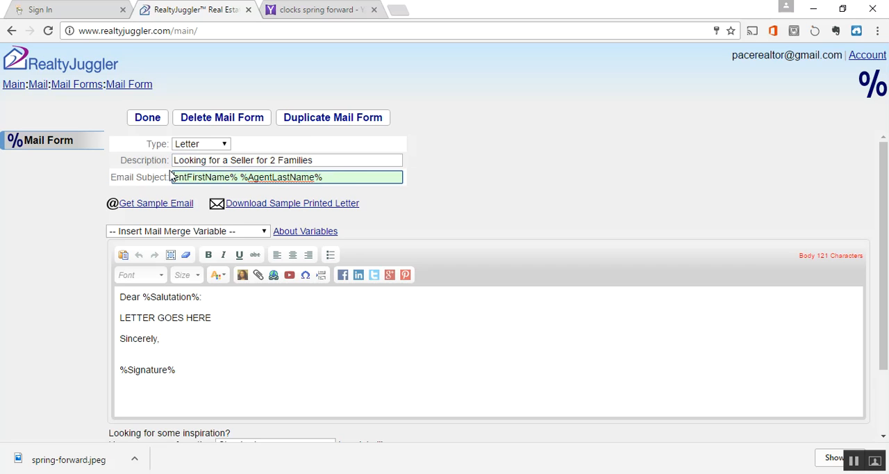
pyautogui.press('Delete')
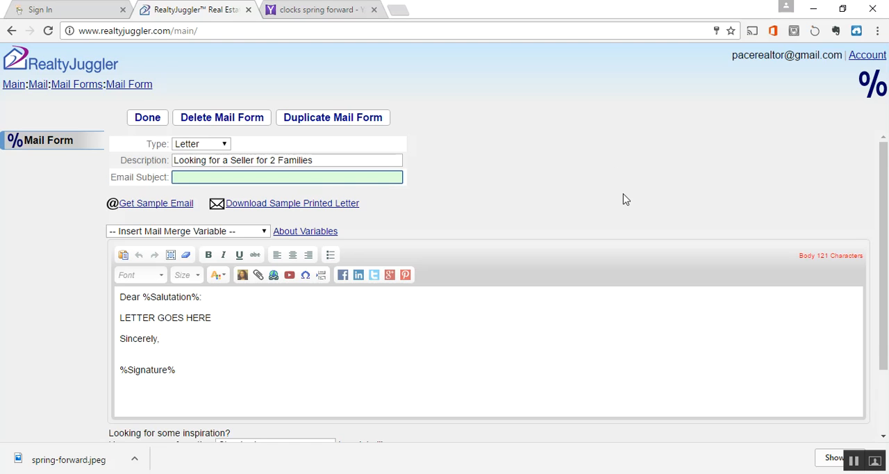
pyautogui.write('Working with ')
pyautogui.write('2 Familie')
pyautogui.write('s Looking for')
pyautogui.write(' a Home in P')
pyautogui.write('ace or Milton')
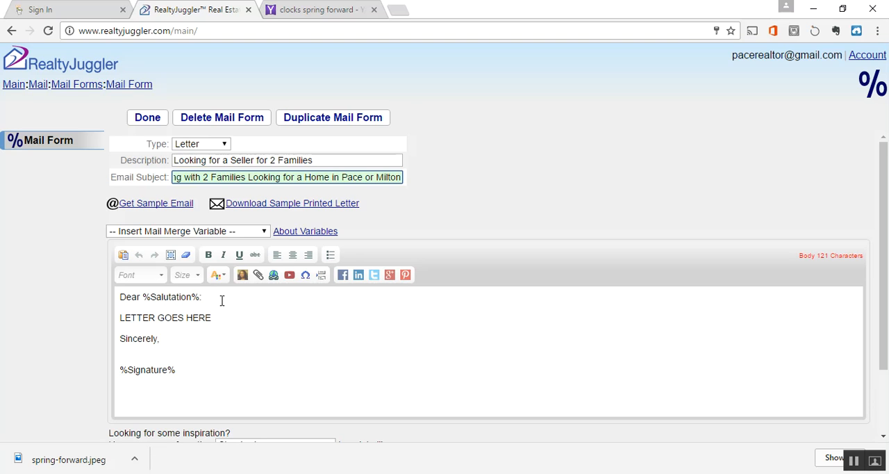
# Step: Replace "LETTER GOES HERE" with "I'm working with a family being transferred to Navy Federal and they are looking for a home in Pace or Milton....." plus a new line
pyautogui.moveTo(213, 318); pyautogui.dragTo(118, 317)
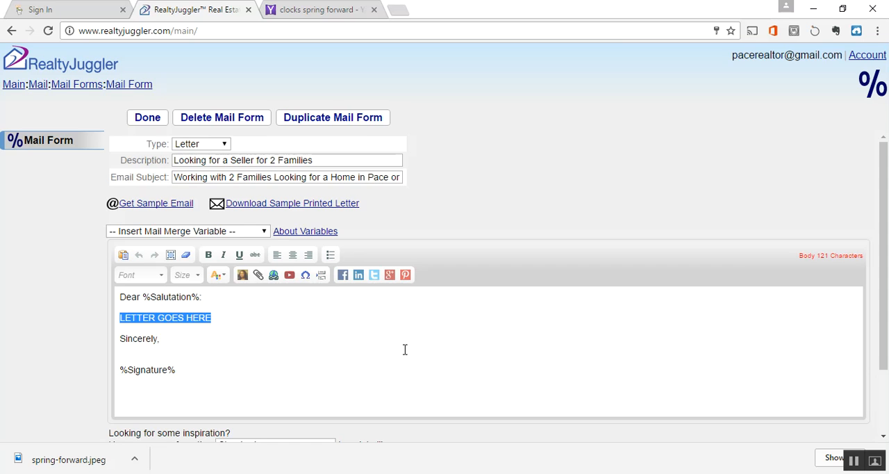
pyautogui.write("I'm wor")
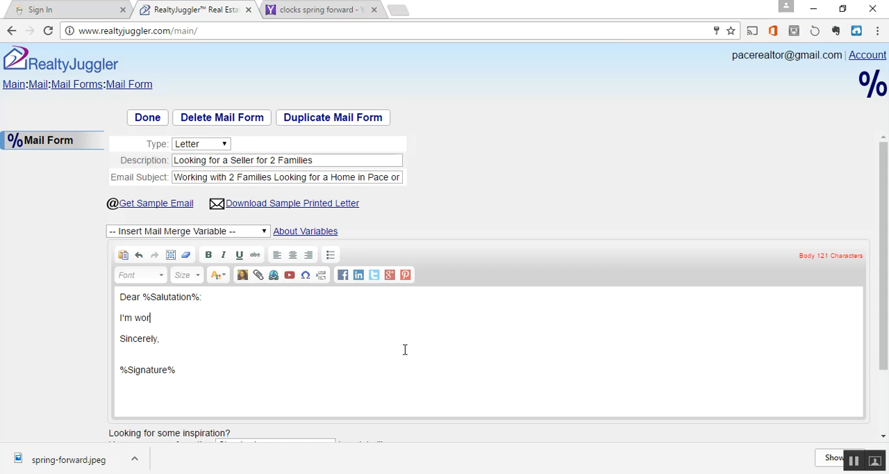
pyautogui.write('king with a family being transfe')
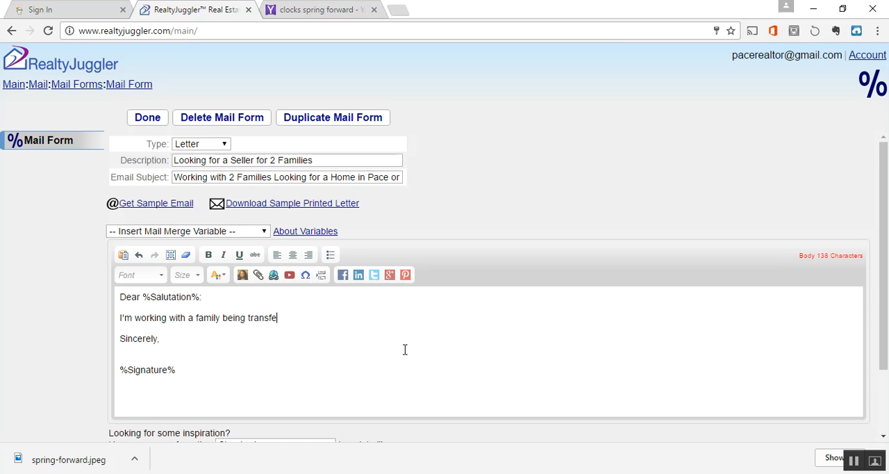
pyautogui.write('rred to Navy Federal and they')
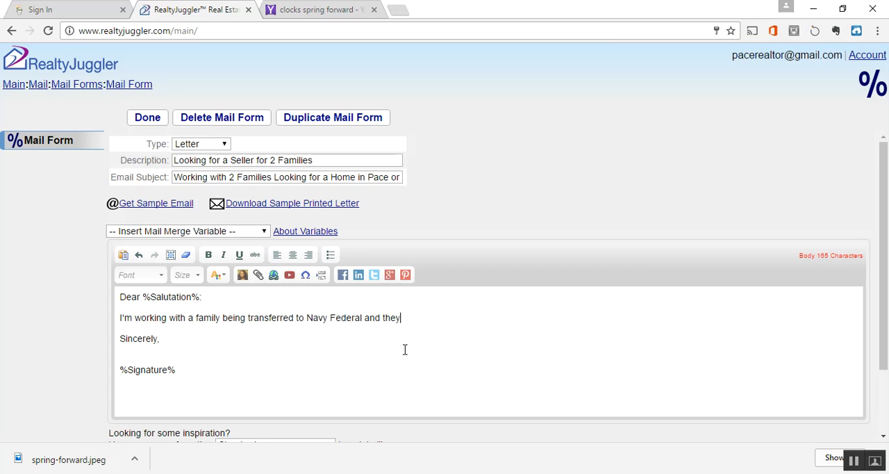
pyautogui.write(' are looking for a home in P')
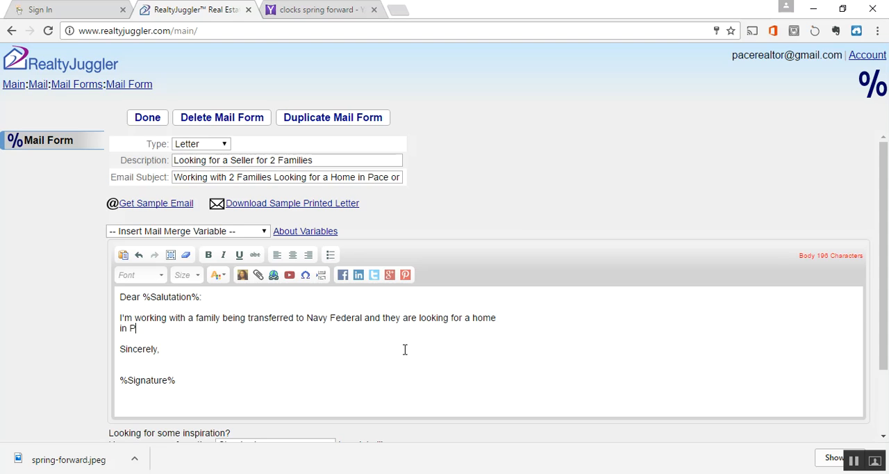
pyautogui.write('ace or Milton....')
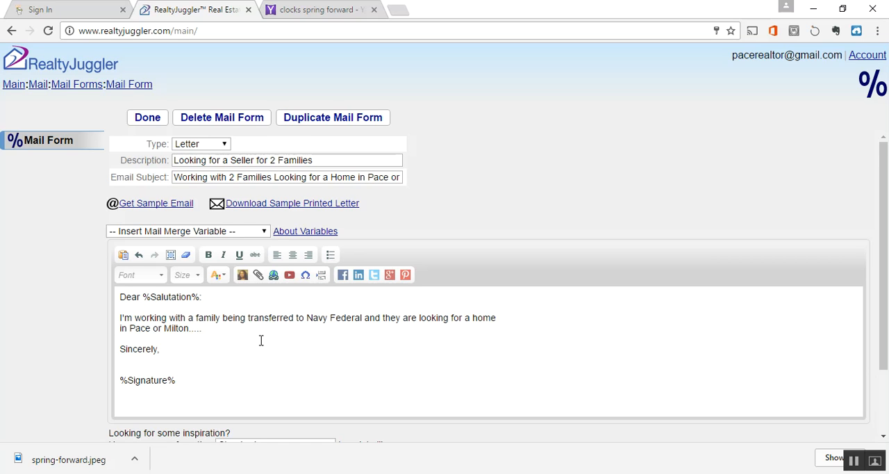
pyautogui.press('Return')
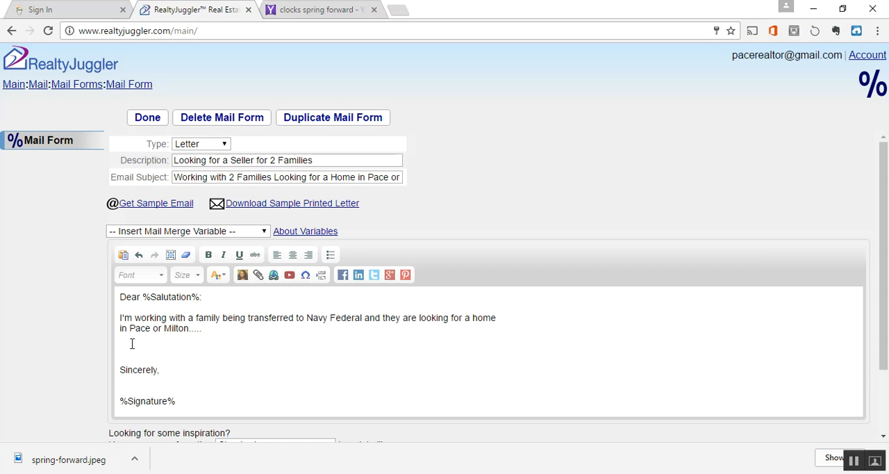
# Step: Try to insert spring-forward.jpeg from the Pictures folder as a new image attachment, and clear the %ImageLink% placeholder from the letter
pyautogui.click(242, 275)
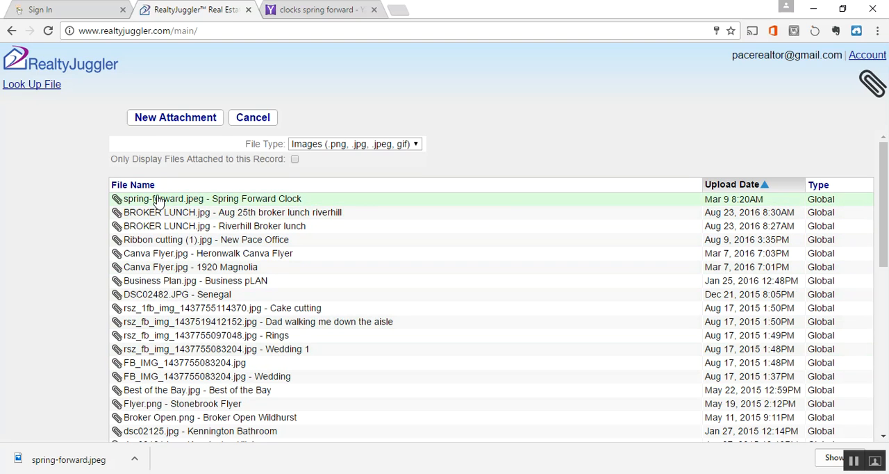
pyautogui.click(163, 121)
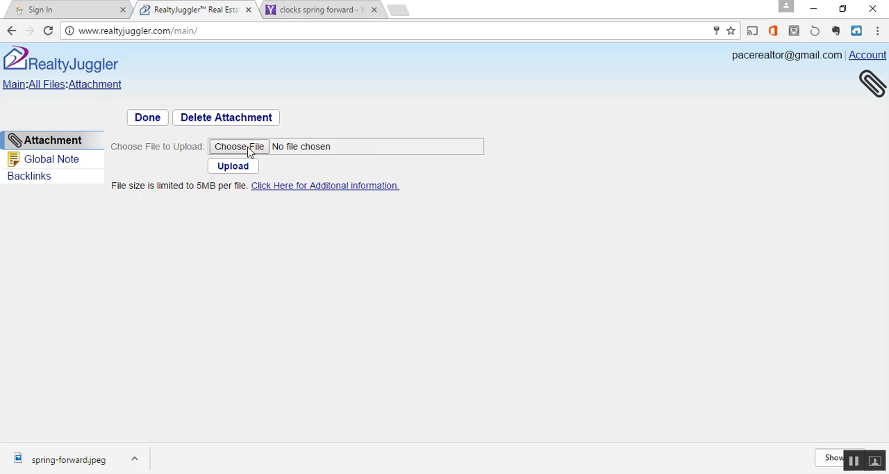
pyautogui.click(249, 150)
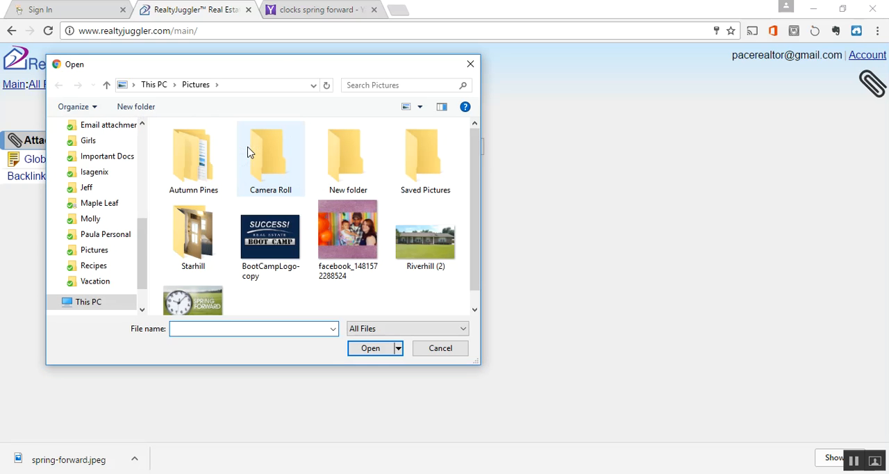
pyautogui.scroll(-1, 324, 292)
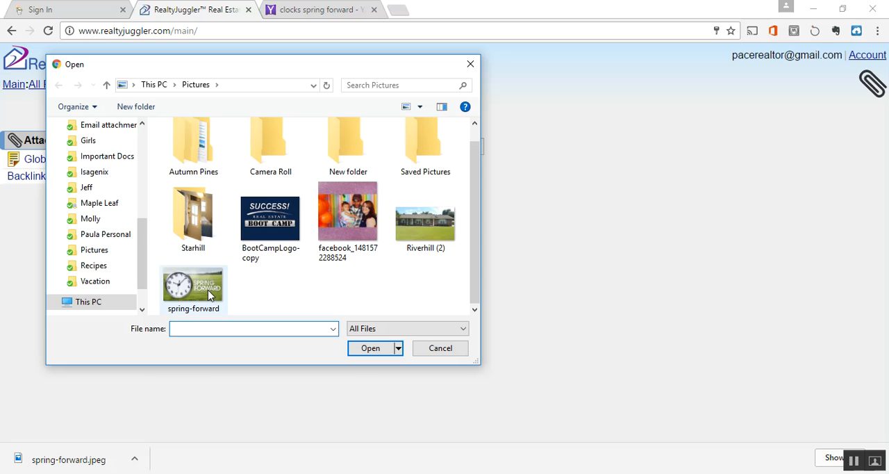
pyautogui.click(205, 291)
pyautogui.click(375, 350)
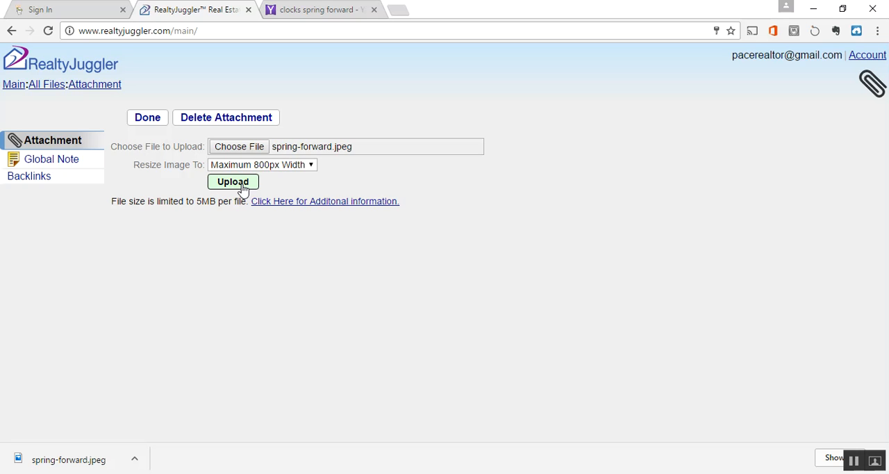
pyautogui.click(148, 119)
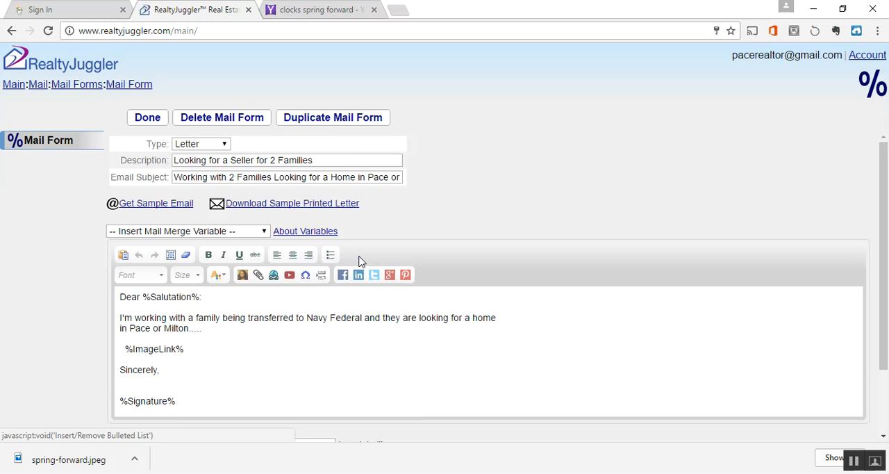
pyautogui.click(223, 186)
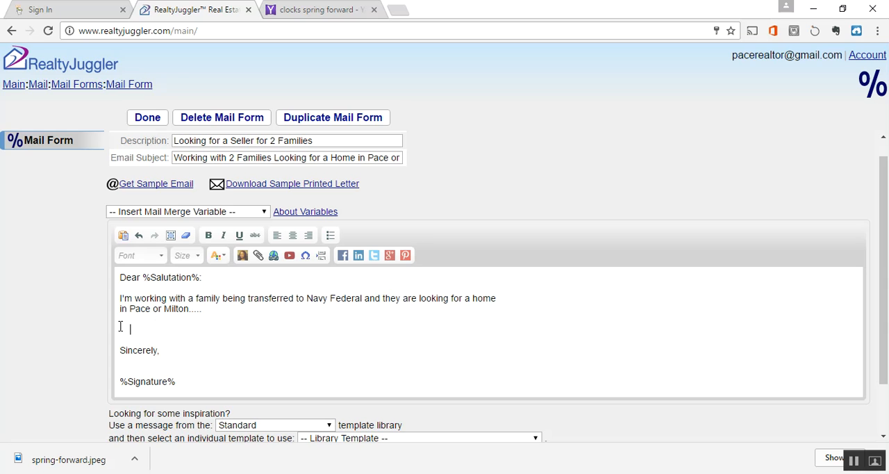
# Step: Insert the already uploaded spring-forward.jpeg image between the letter's paragraph and "Sincerely,", and check how it looks
pyautogui.click(242, 255)
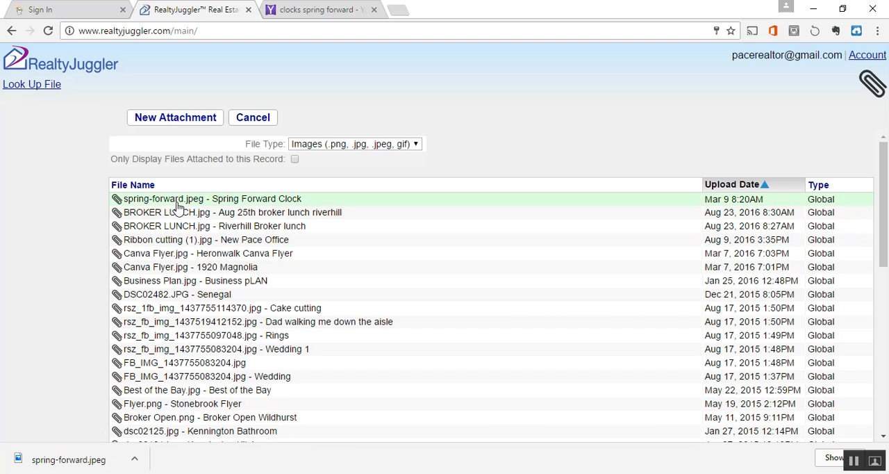
pyautogui.click(174, 202)
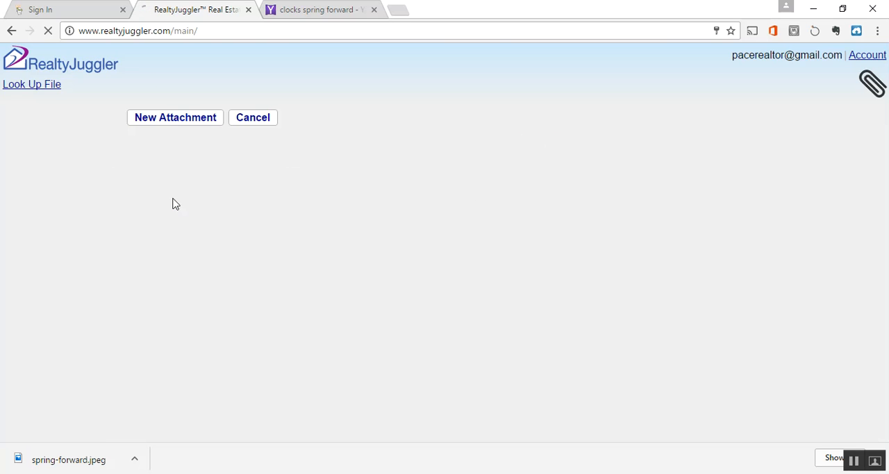
pyautogui.scroll(-5, 468, 357)
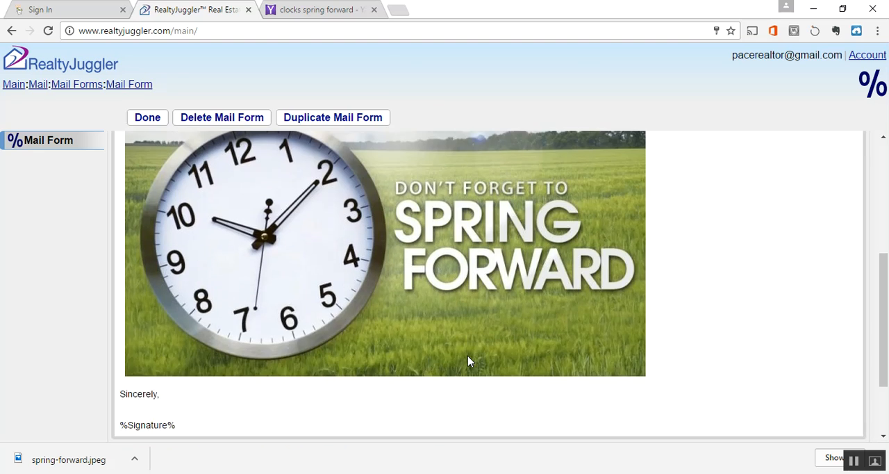
pyautogui.scroll(3, 468, 355)
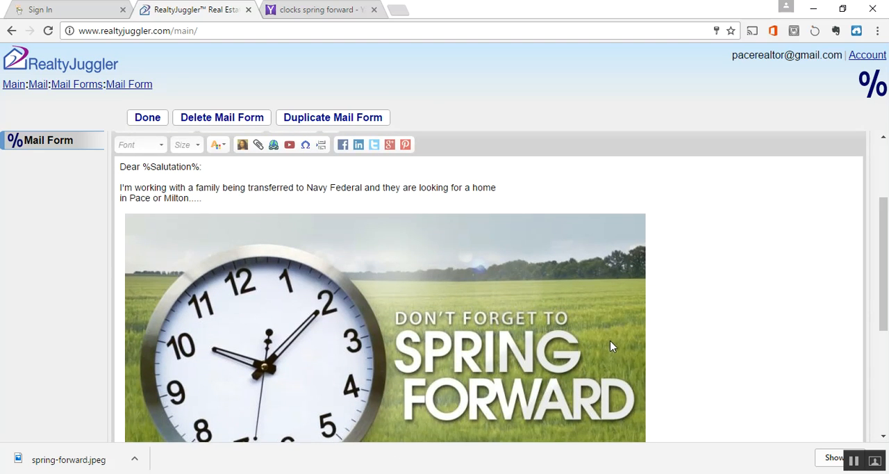
pyautogui.scroll(1, 610, 340)
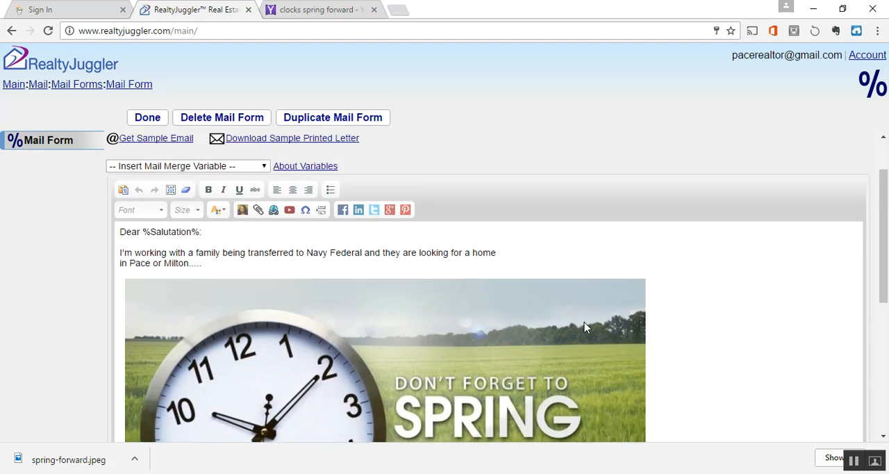
# Step: Open picresize.com in a new browser tab
pyautogui.click(400, 12)
pyautogui.write('picr')
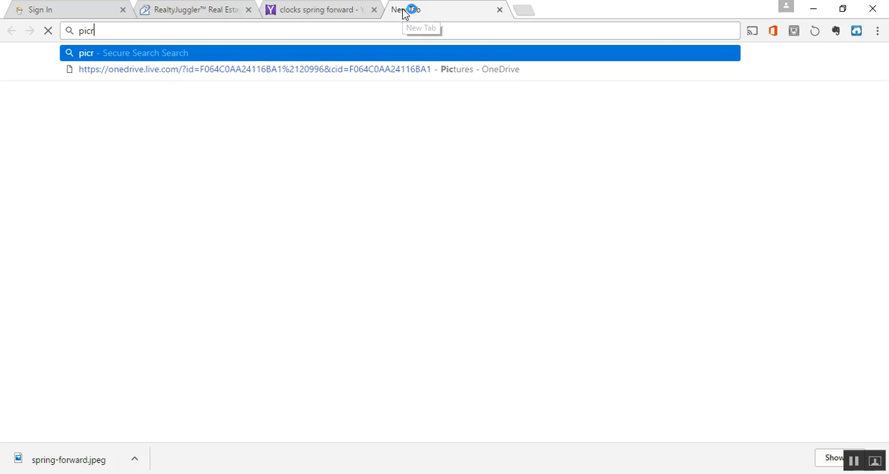
pyautogui.write('esize.com')
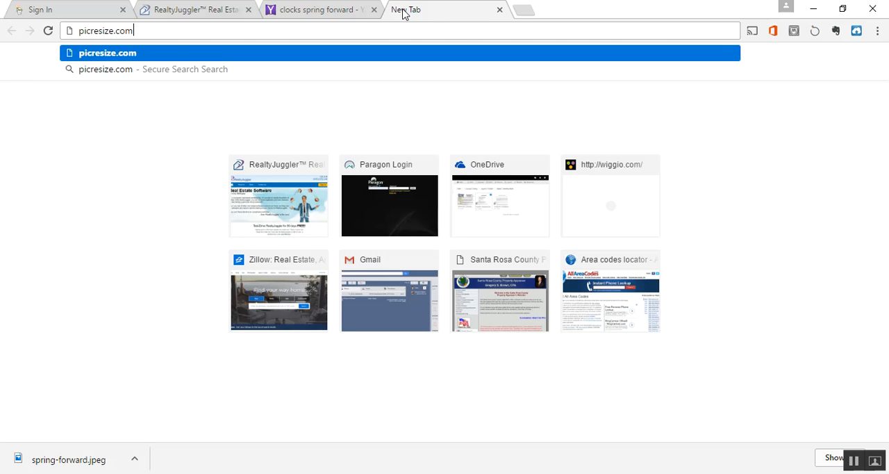
pyautogui.press('Return')
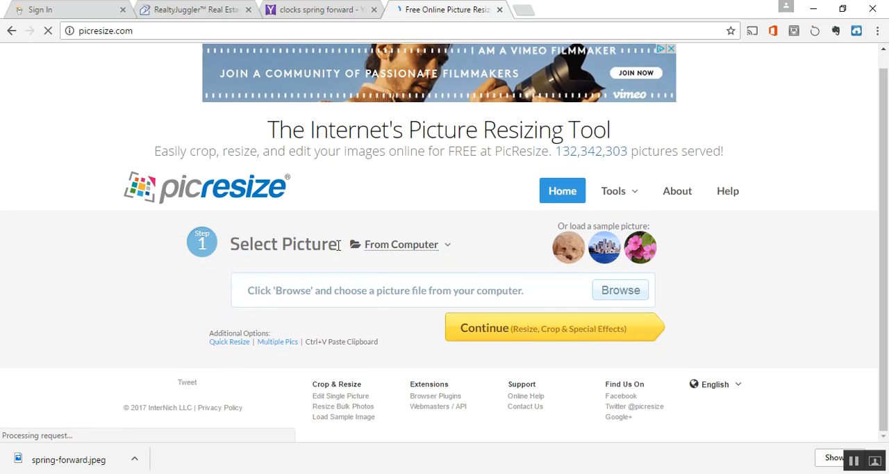
# Step: Load spring-forward.jpeg from the Pictures folder into PicResize and continue to its crop and resize options
pyautogui.click(624, 297)
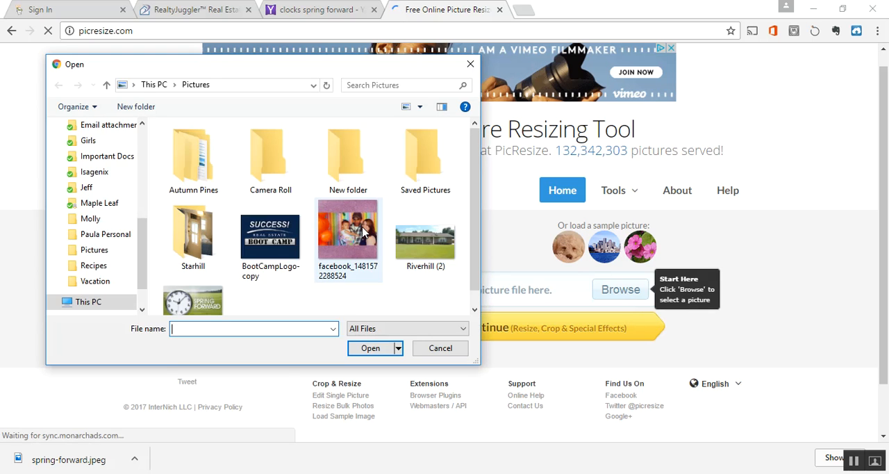
pyautogui.click(198, 300)
pyautogui.click(373, 349)
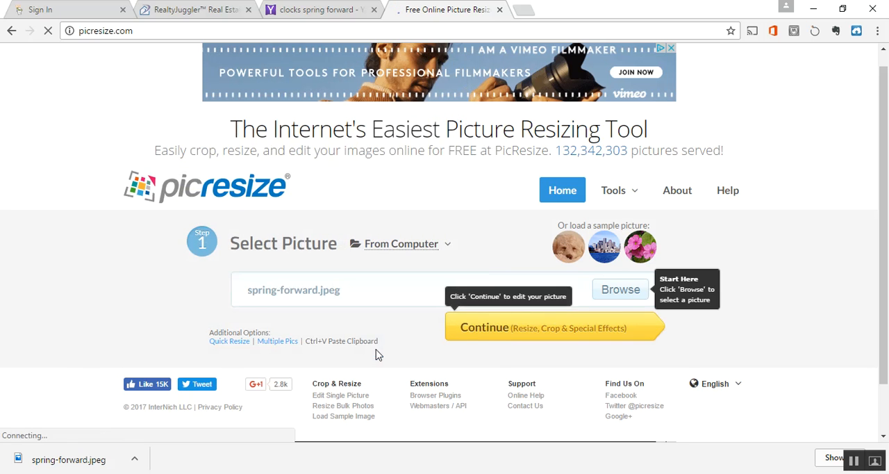
pyautogui.click(533, 330)
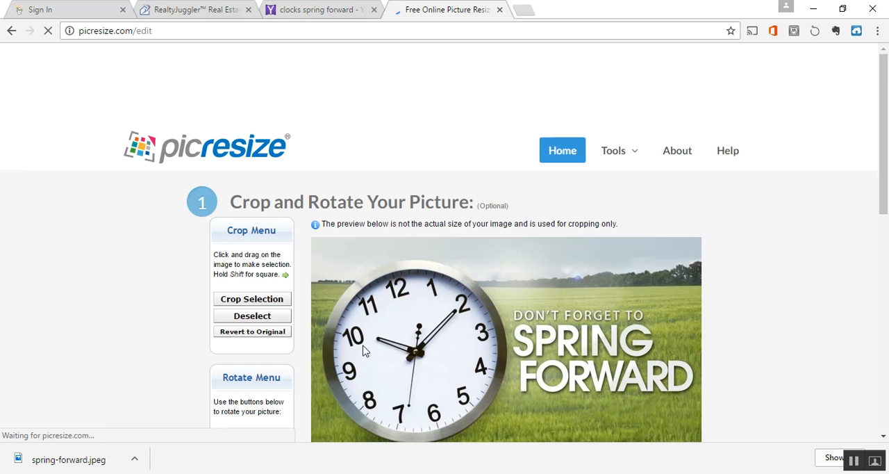
pyautogui.scroll(-1, 297, 355)
pyautogui.scroll(-1, 298, 354)
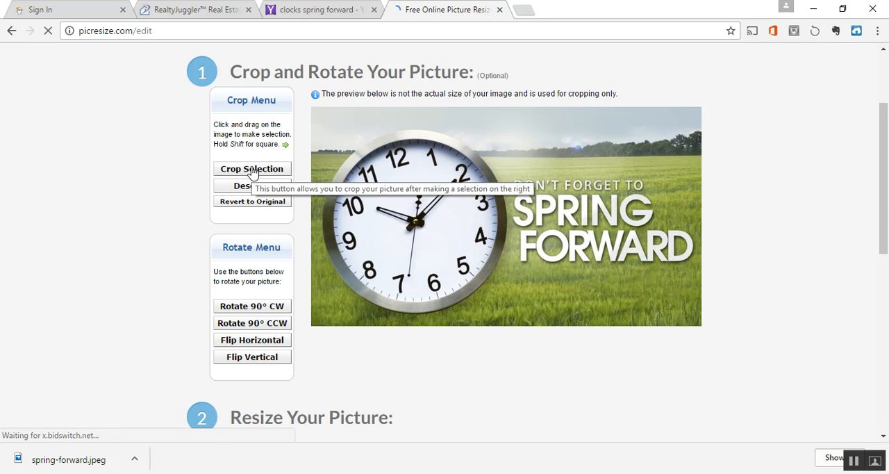
# Step: Resize the picture to 50% smaller as a JPG of Better quality with no special effect, and download it to disk
pyautogui.scroll(-3, 388, 369)
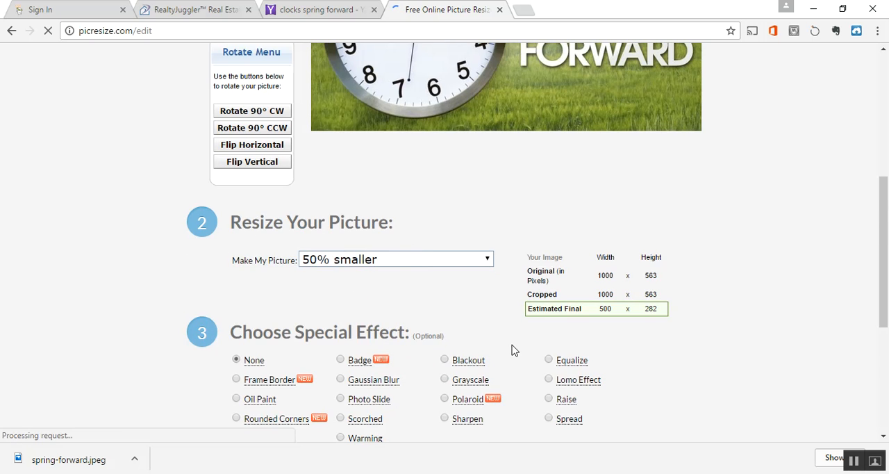
pyautogui.scroll(-2, 511, 349)
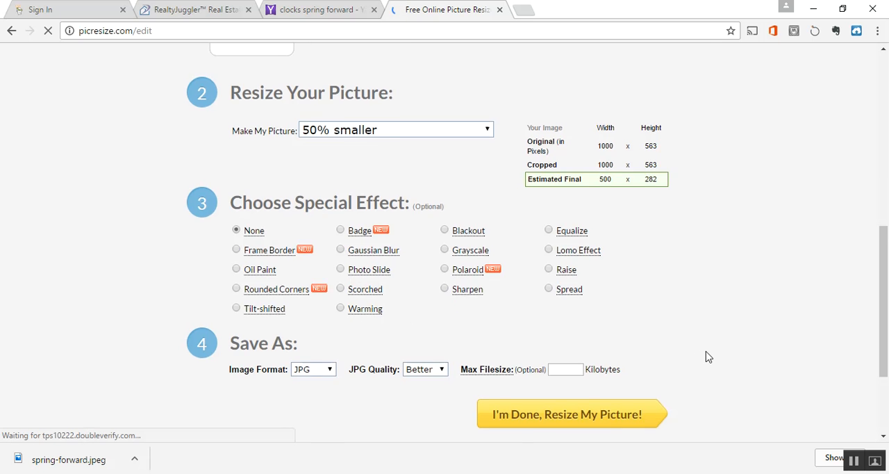
pyautogui.scroll(2, 704, 357)
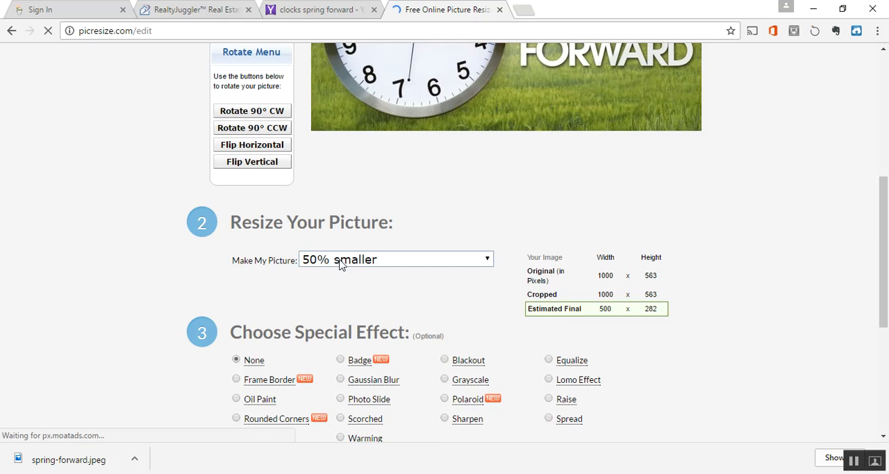
pyautogui.scroll(-3, 771, 410)
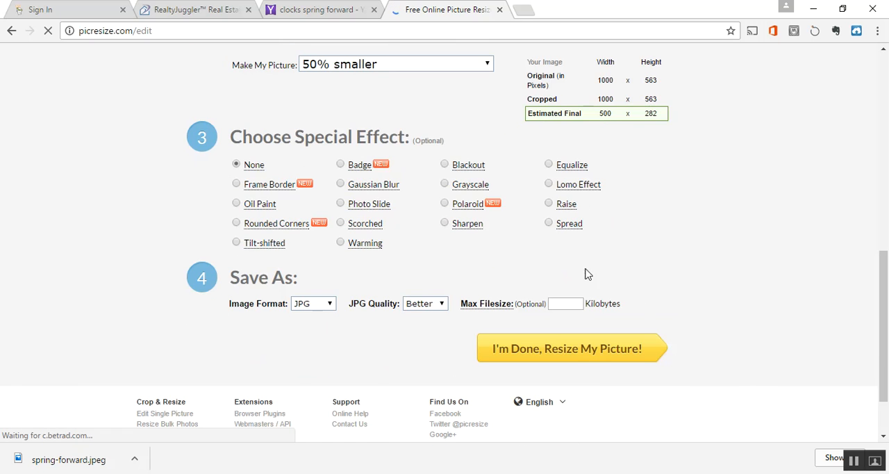
pyautogui.click(573, 349)
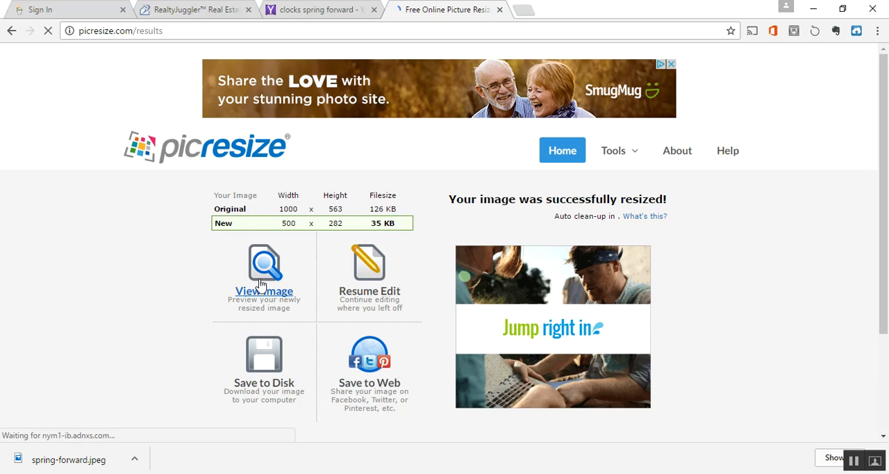
pyautogui.click(265, 367)
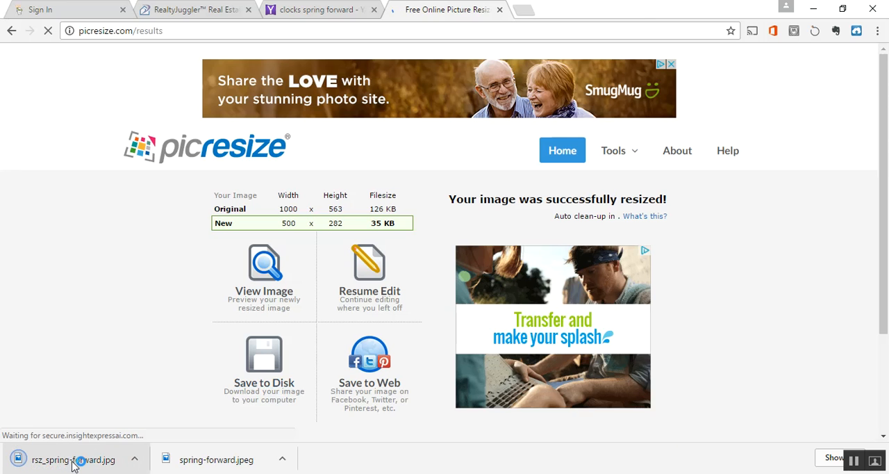
# Step: View the downloaded rsz_spring-forward.jpg in Photos, check the extra options available there, and close the viewer
pyautogui.click(70, 461)
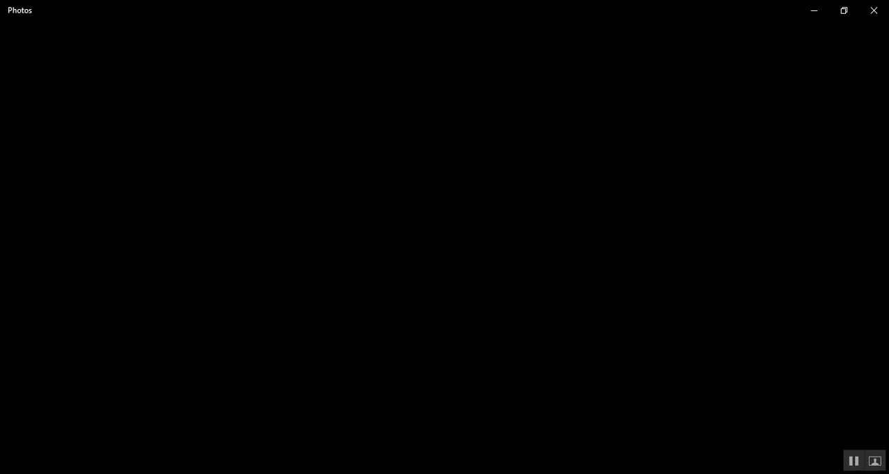
pyautogui.moveTo(590, 473)
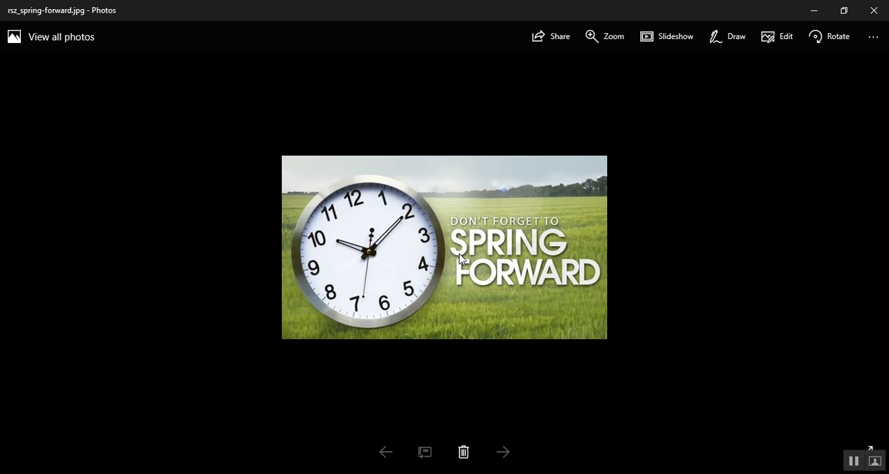
pyautogui.click(872, 37)
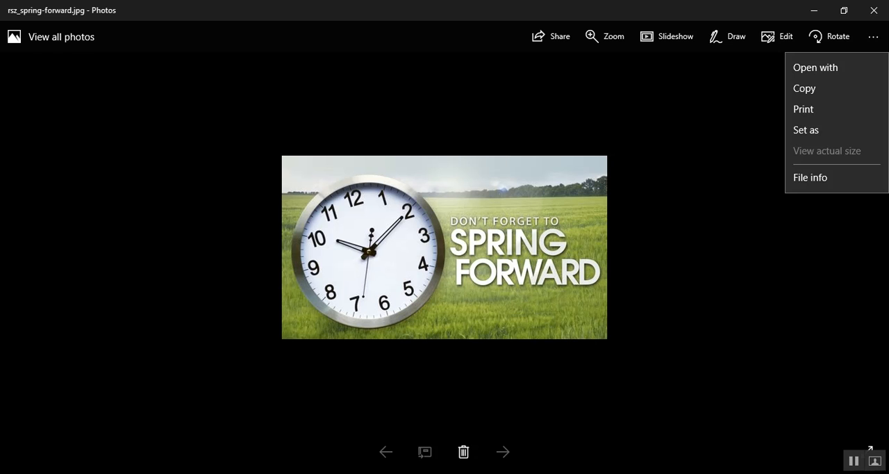
pyautogui.click(873, 9)
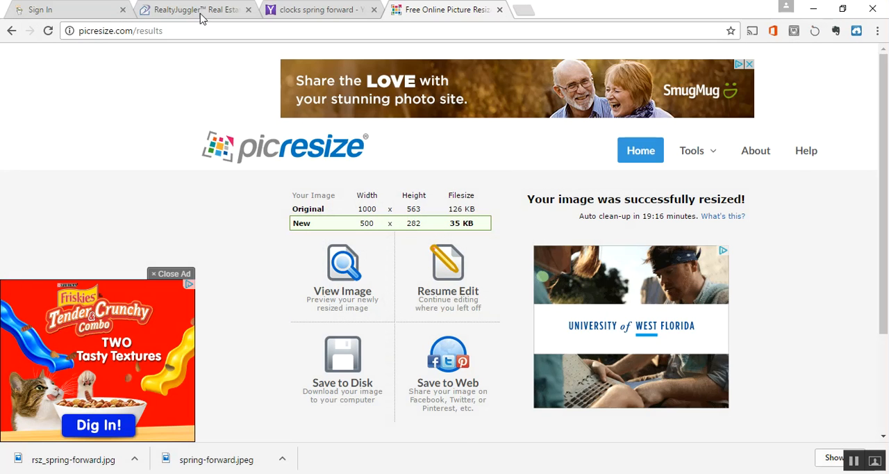
# Step: Return to RealtyJuggler, finish the "Looking for a Seller for 2 Families" mail form, and open the "Looking for a Seller in Pace/Milton" form
pyautogui.click(191, 9)
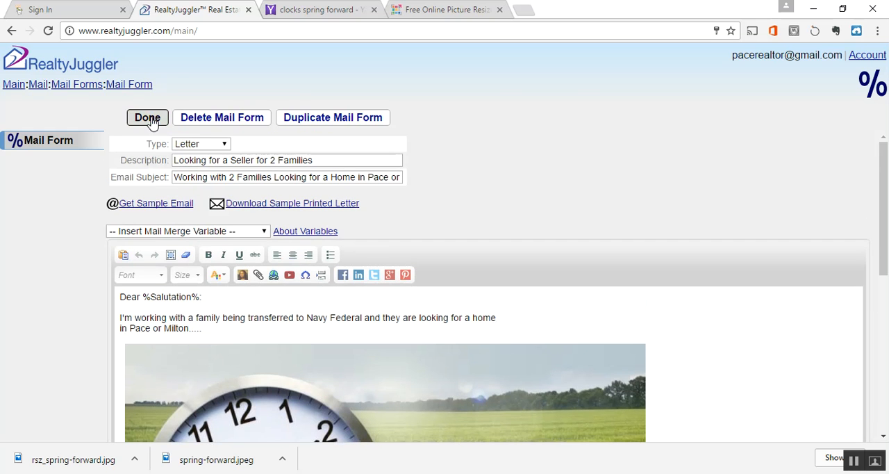
pyautogui.click(148, 118)
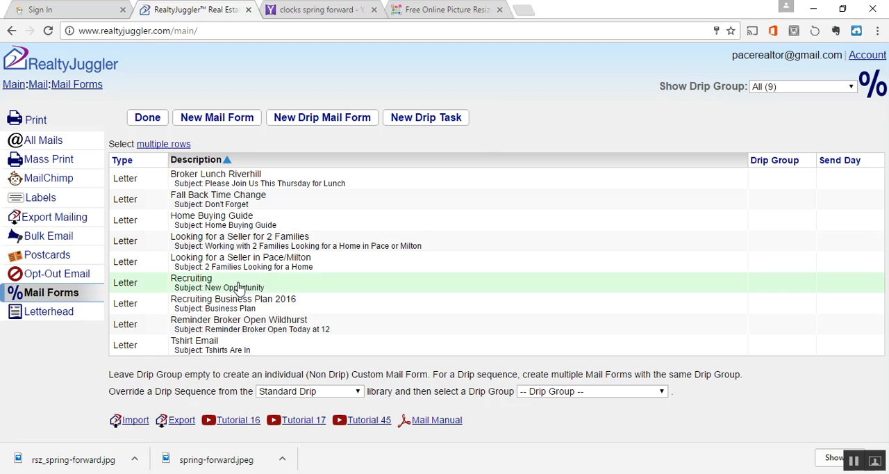
pyautogui.click(258, 268)
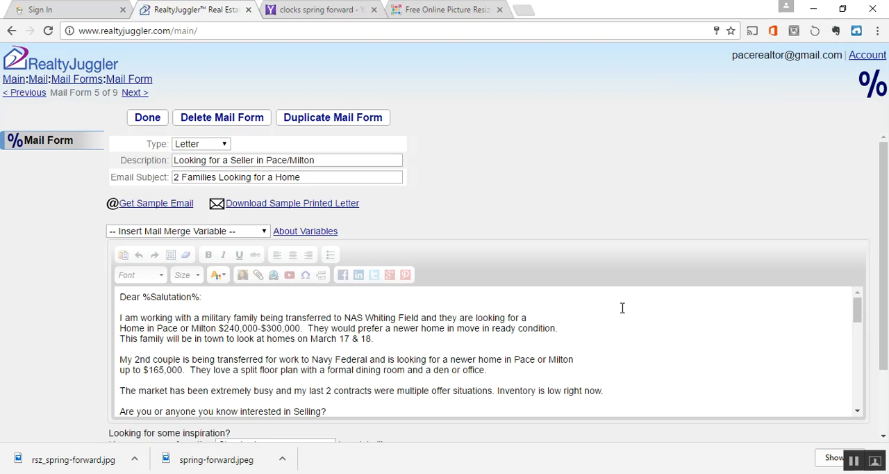
# Step: Examine the "Looking for a Seller in Pace/Milton" letter's paragraphs, video link, clock image and signature, and return to the mail forms list
pyautogui.scroll(-3, 696, 341)
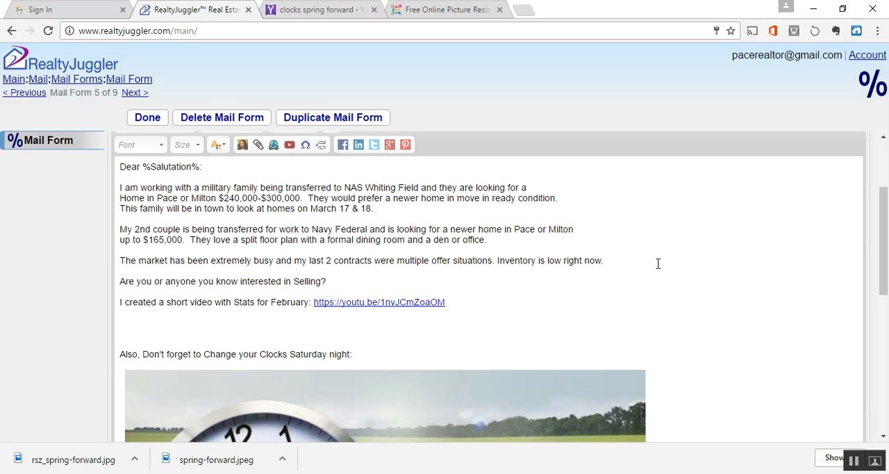
pyautogui.scroll(-1, 658, 263)
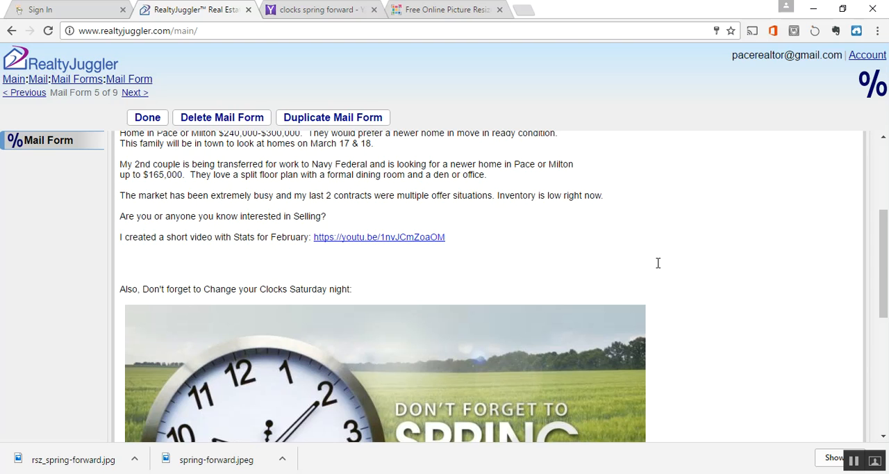
pyautogui.scroll(4, 658, 260)
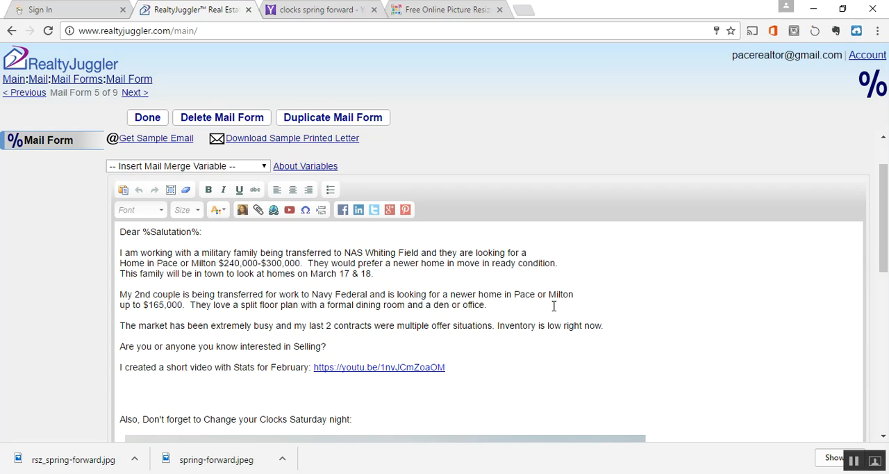
pyautogui.scroll(-1, 555, 307)
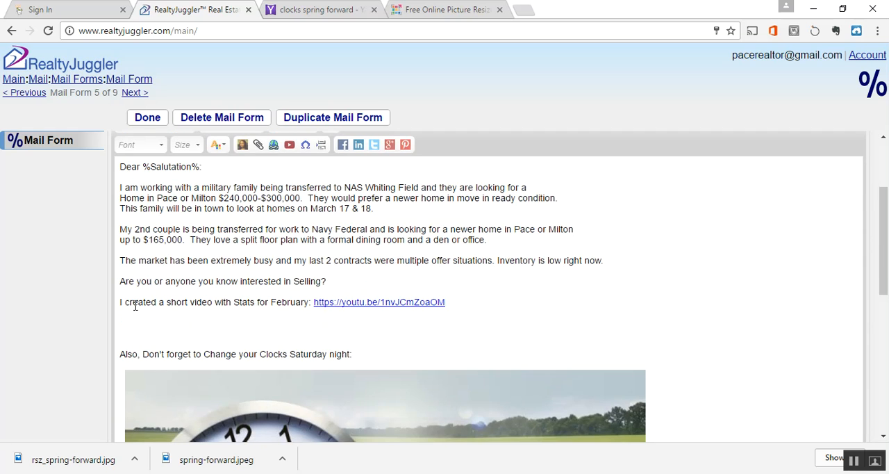
pyautogui.scroll(-1, 135, 305)
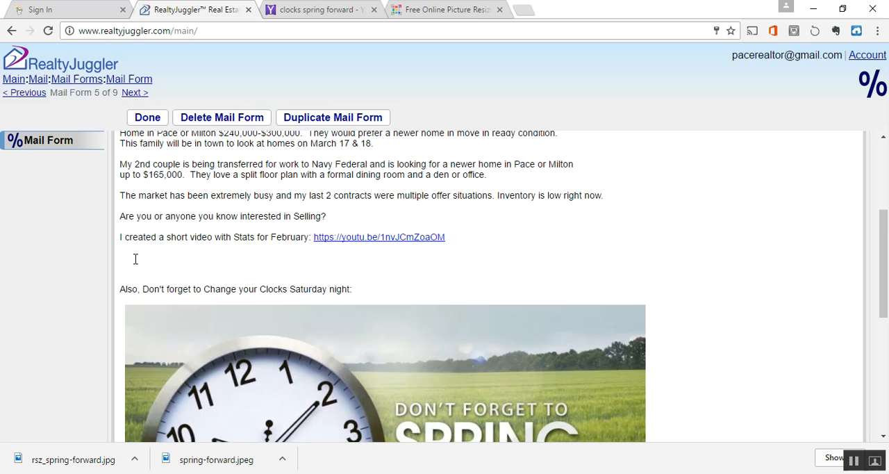
pyautogui.scroll(-1, 145, 271)
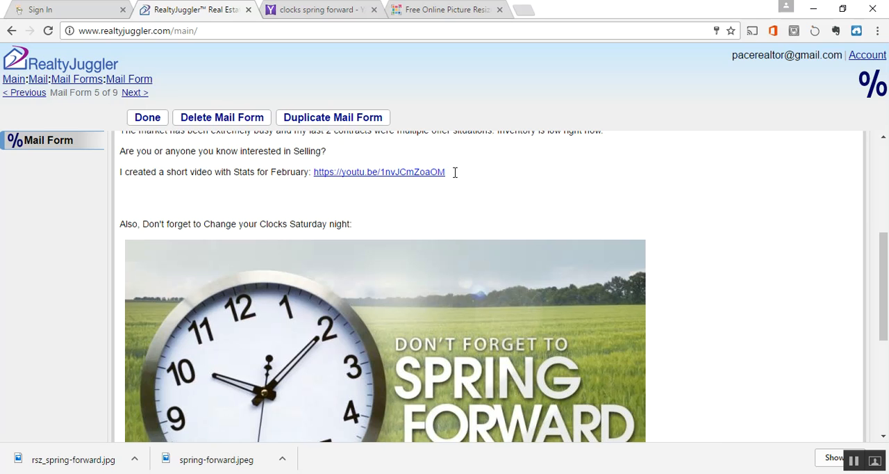
pyautogui.scroll(-1, 463, 182)
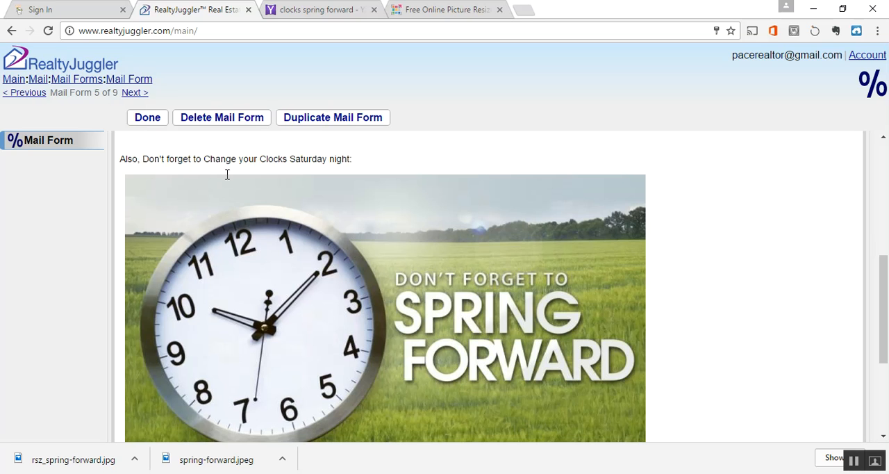
pyautogui.scroll(-2, 757, 399)
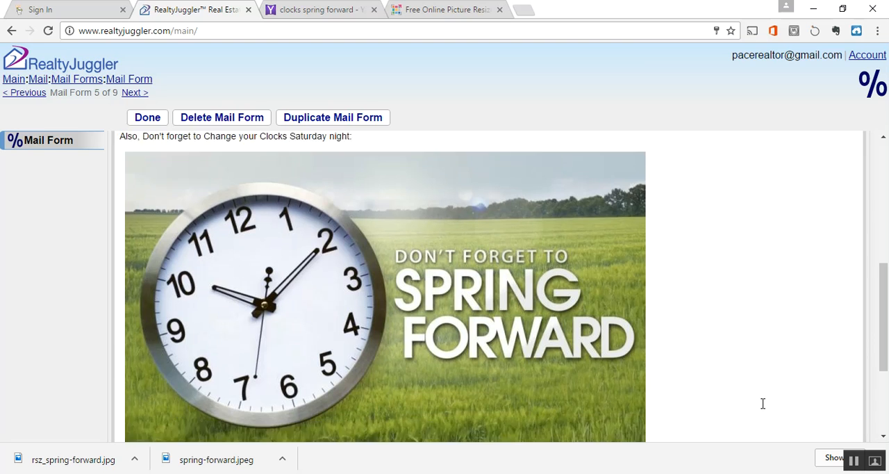
pyautogui.scroll(-1, 743, 305)
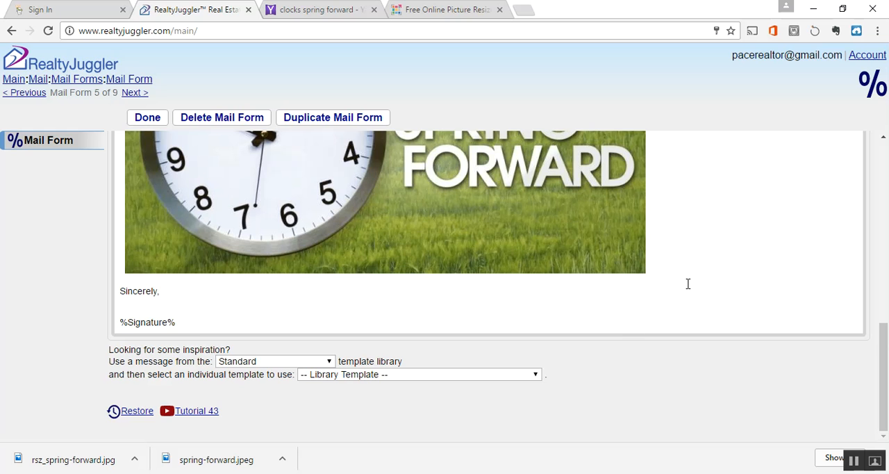
pyautogui.scroll(5, 756, 327)
pyautogui.scroll(3, 757, 326)
pyautogui.scroll(-2, 761, 331)
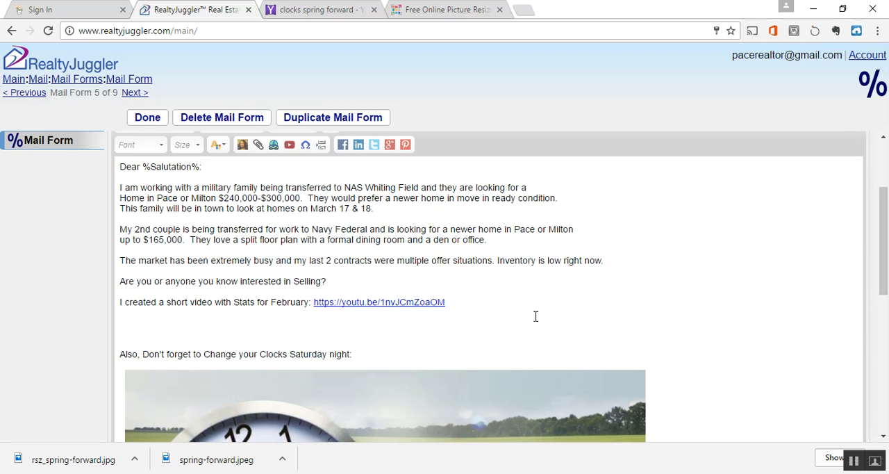
pyautogui.scroll(2, 494, 292)
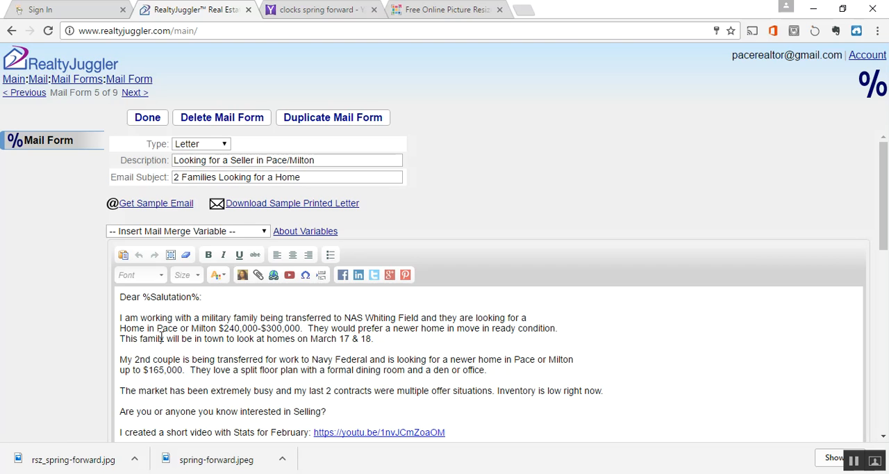
pyautogui.click(145, 121)
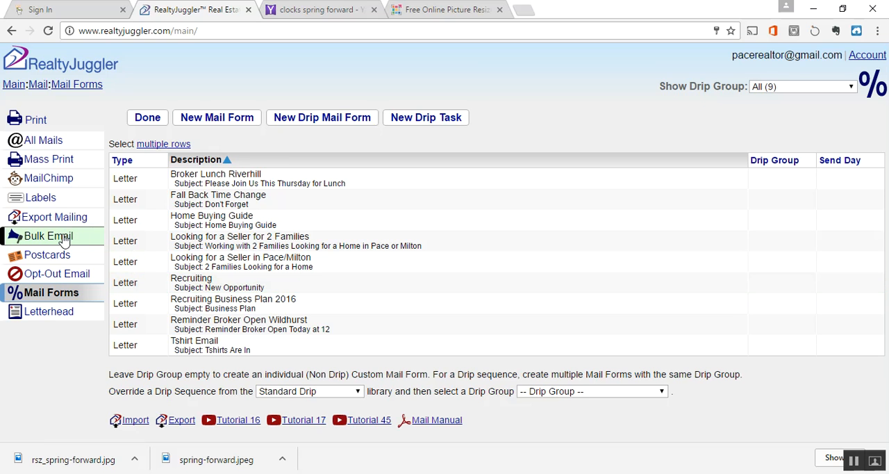
# Step: Leave the mail forms list for the main page and open the Bulk Email page of the Mail area
pyautogui.click(20, 88)
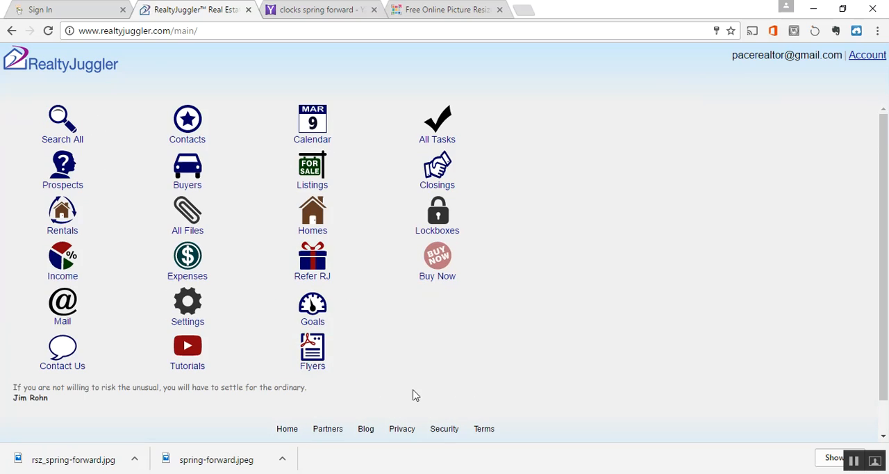
pyautogui.click(64, 305)
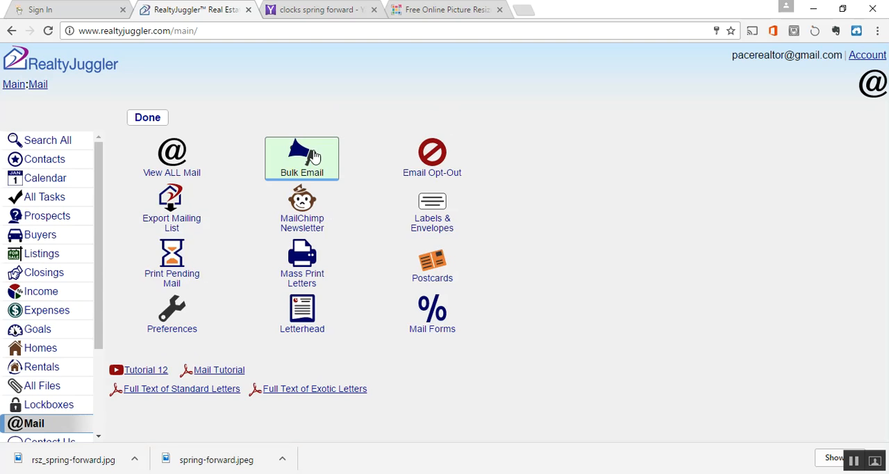
pyautogui.click(314, 157)
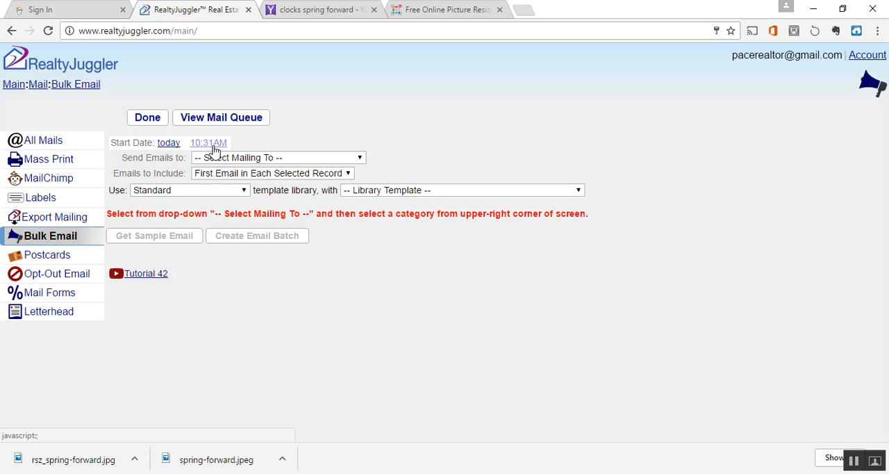
# Step: Address the bulk email to All Prospects Matching Show Category and include ALL Emails in Selected Records
pyautogui.click(282, 161)
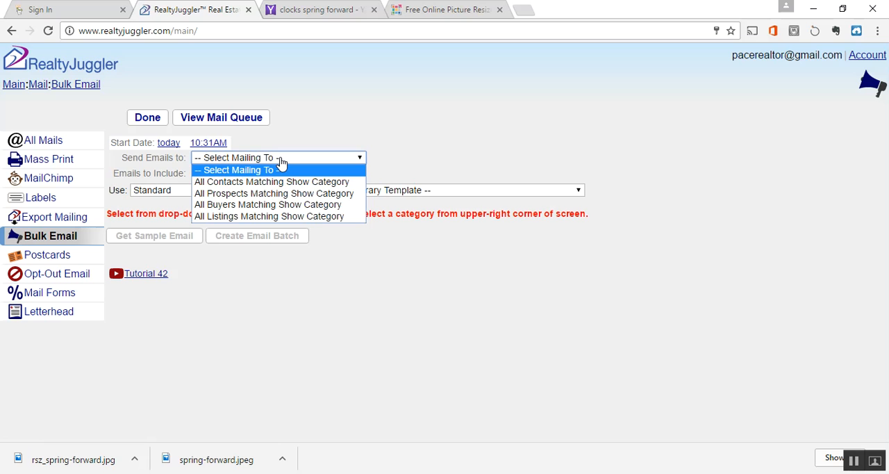
pyautogui.click(281, 195)
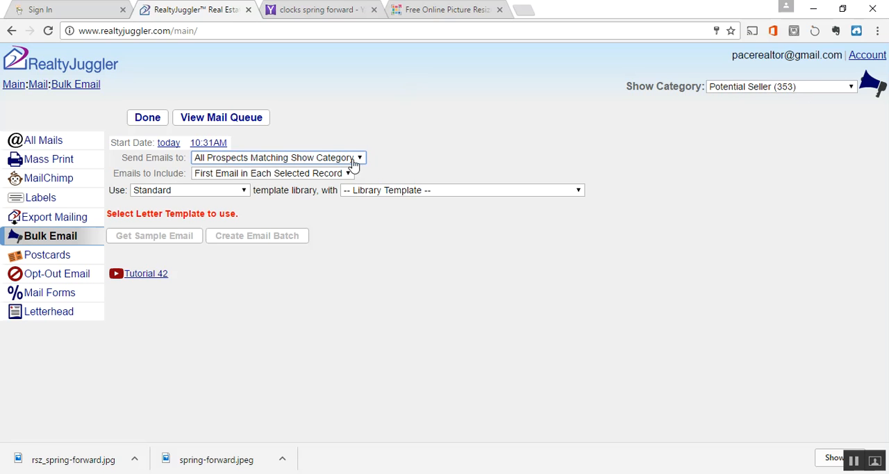
pyautogui.click(339, 176)
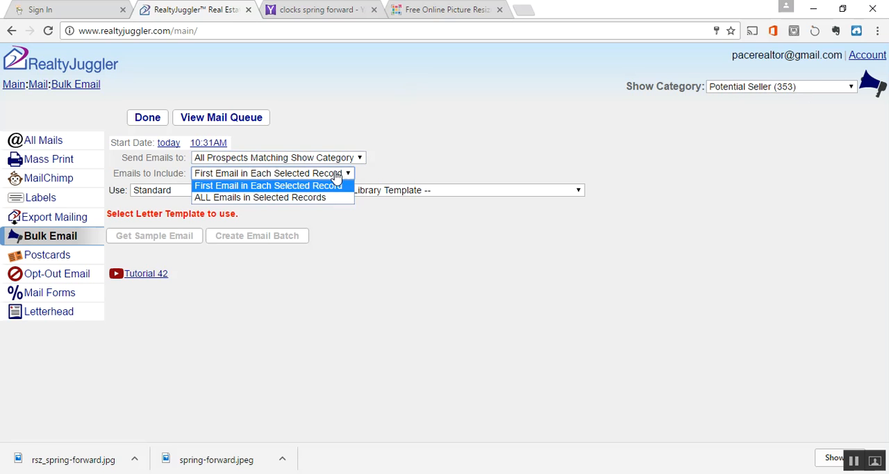
pyautogui.click(284, 200)
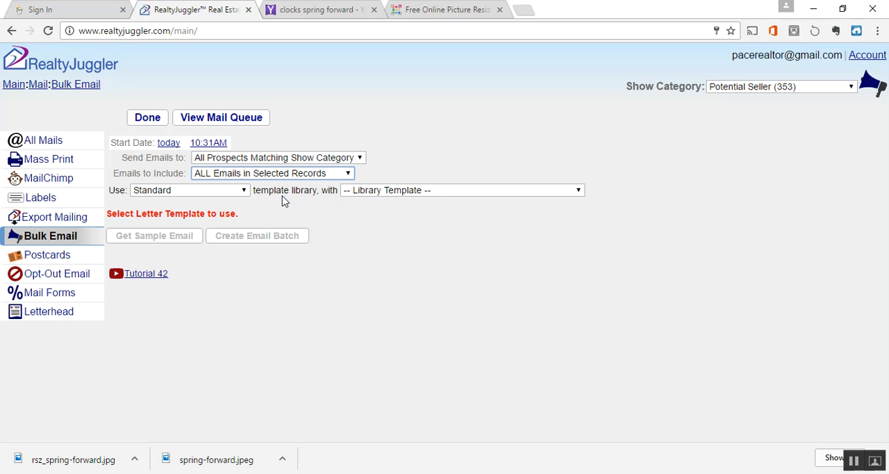
# Step: Choose the "Looking for a Seller for 2 Families" template from the Custom library and send a sample email
pyautogui.click(242, 193)
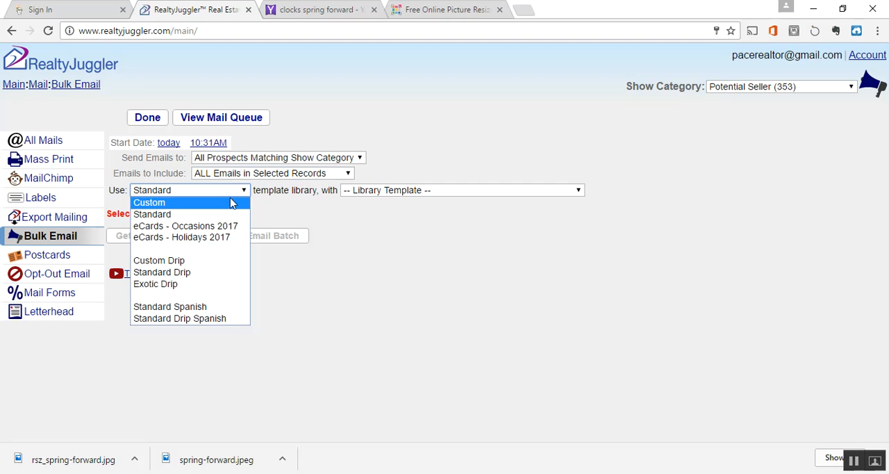
pyautogui.click(232, 203)
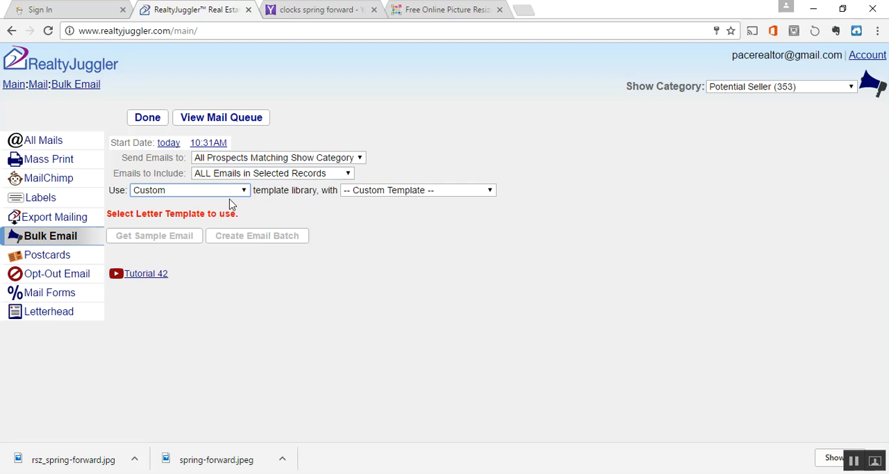
pyautogui.click(471, 196)
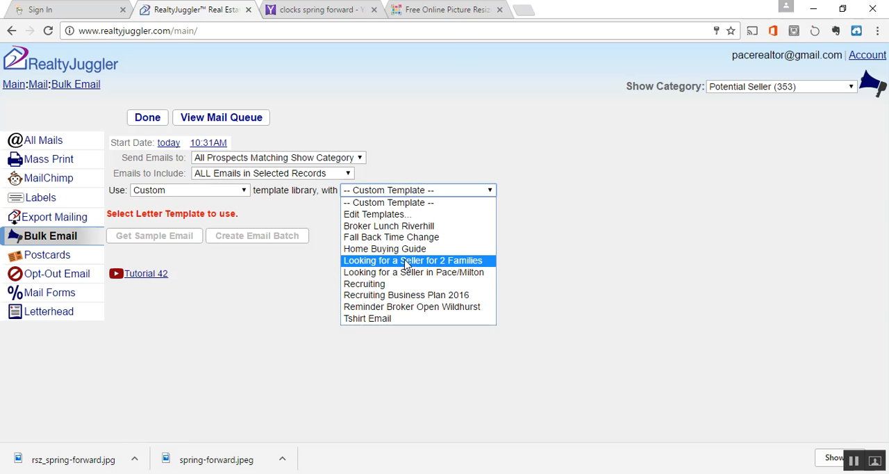
pyautogui.click(470, 262)
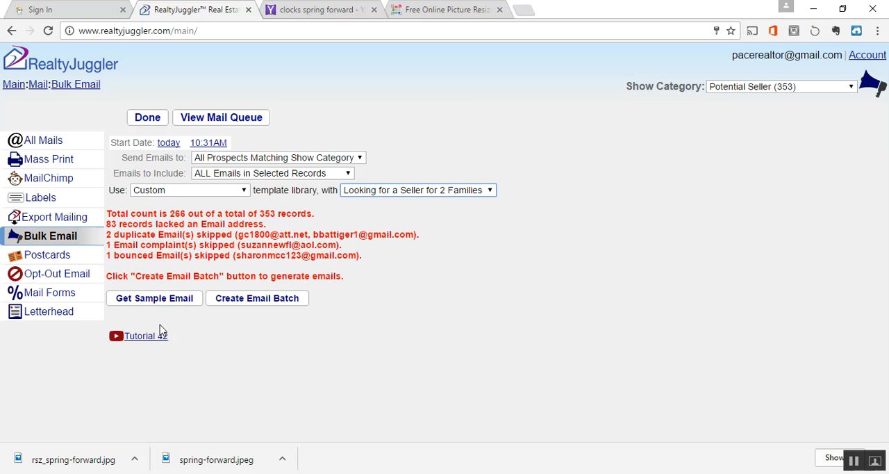
pyautogui.click(157, 304)
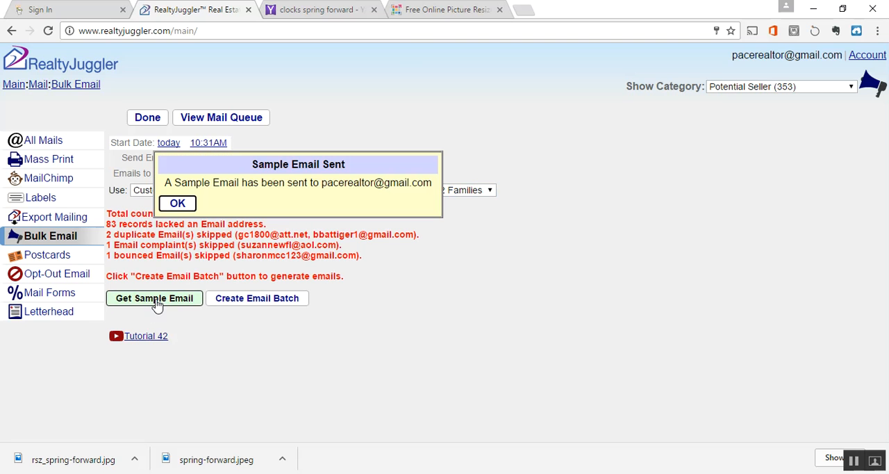
pyautogui.click(179, 204)
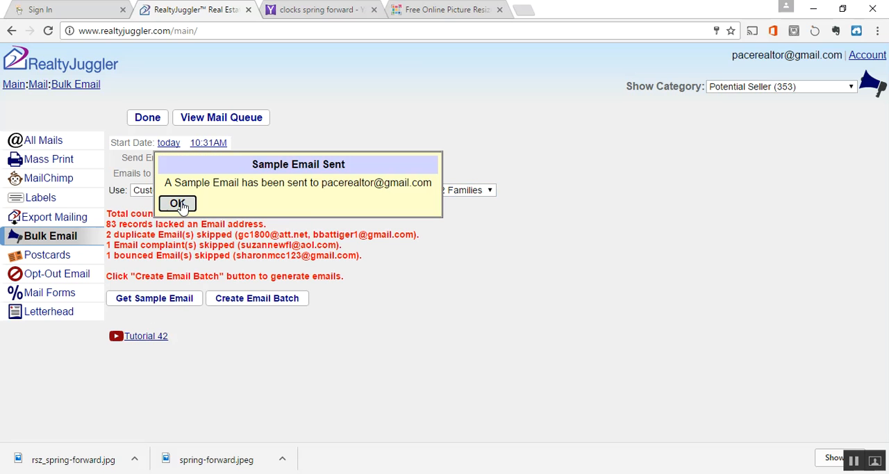
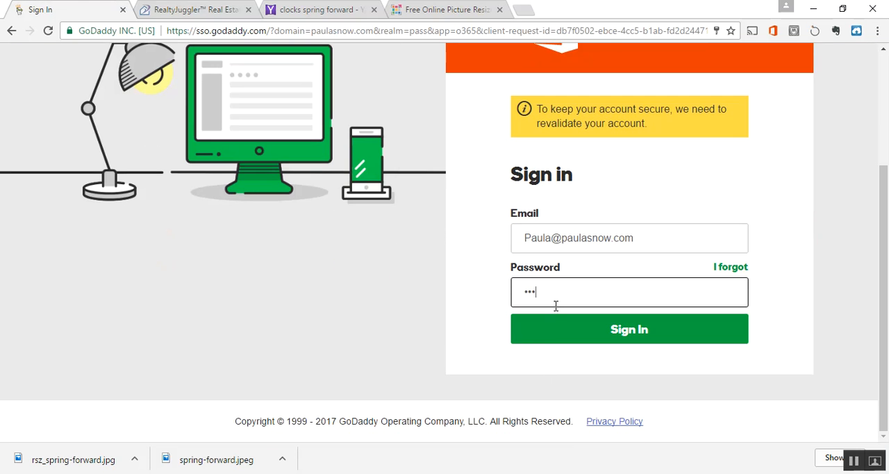
# Step: Sign in to the Outlook mailbox with the account password and review the "Working with 2 Families Looking for a Home in Pace or Milton" preview email
pyautogui.press('Return')
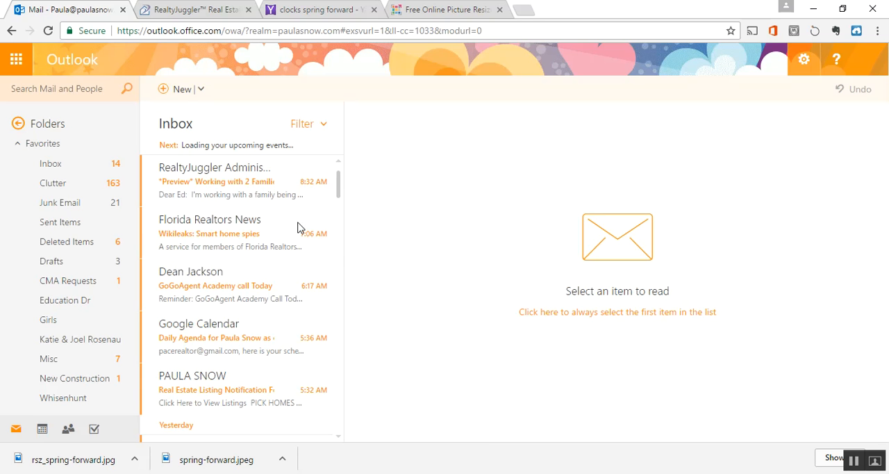
pyautogui.click(226, 183)
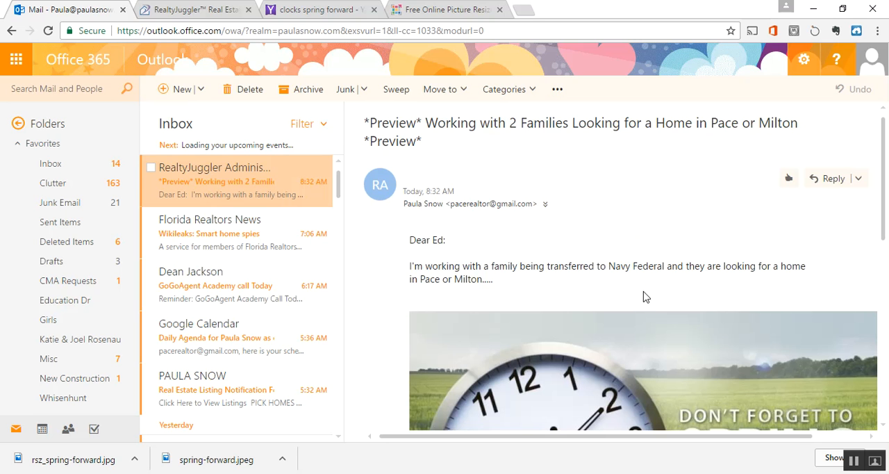
pyautogui.scroll(-3, 651, 297)
pyautogui.scroll(3, 643, 289)
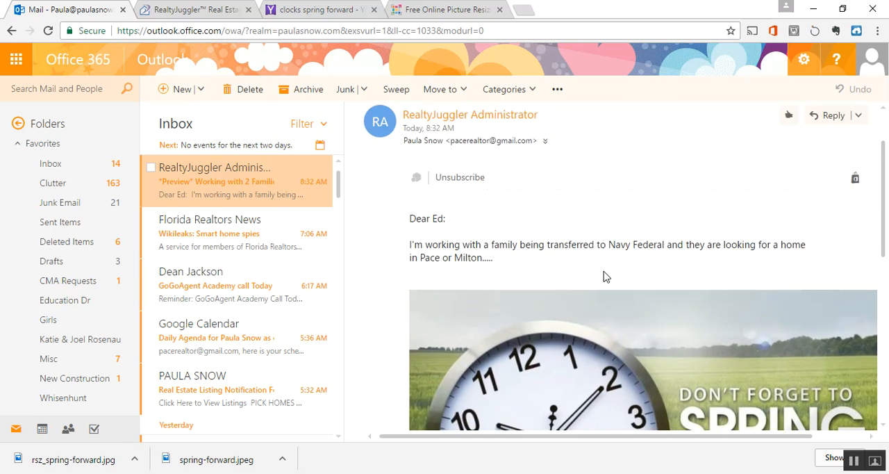
# Step: Switch to RealtyJuggler and delete the "Looking for a Seller for 2 Families" letter from the mail forms
pyautogui.click(191, 11)
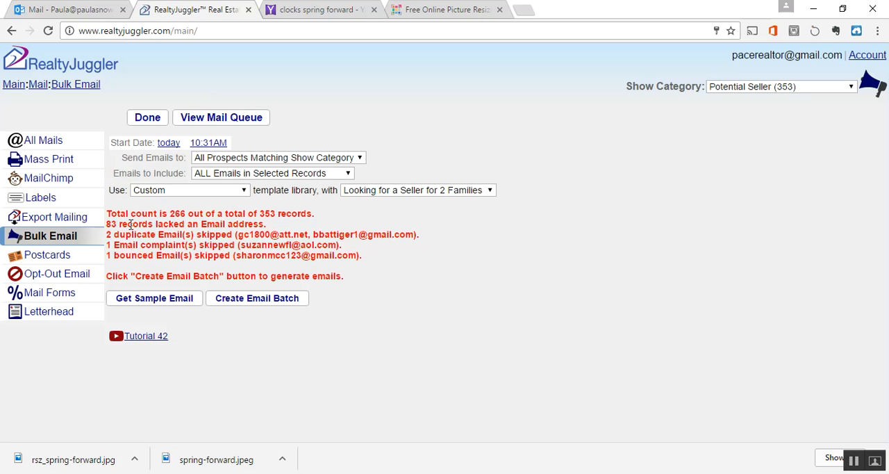
pyautogui.click(67, 293)
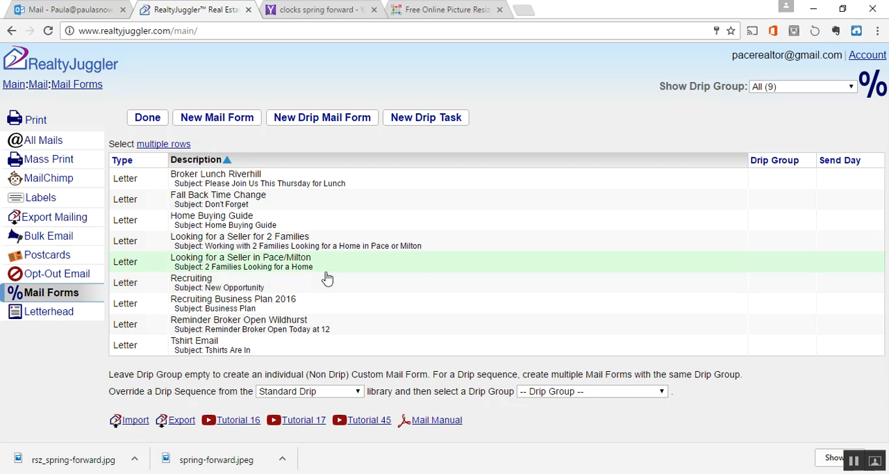
pyautogui.click(351, 244)
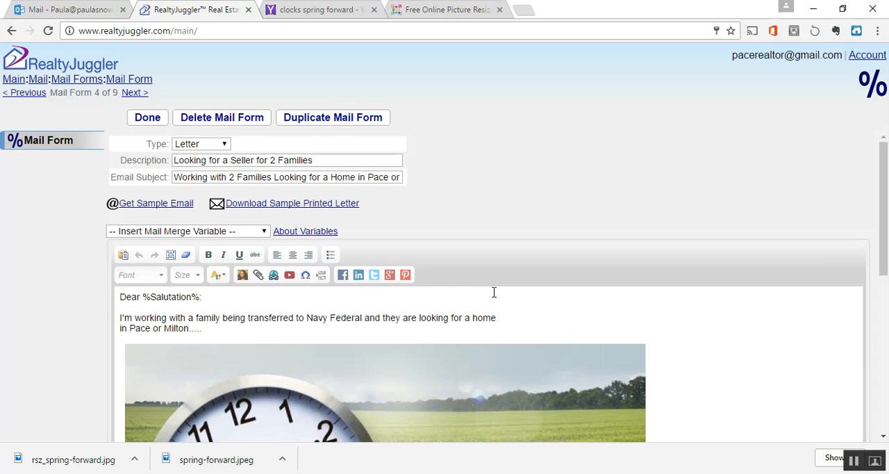
pyautogui.scroll(-3, 494, 292)
pyautogui.scroll(3, 494, 291)
pyautogui.click(241, 125)
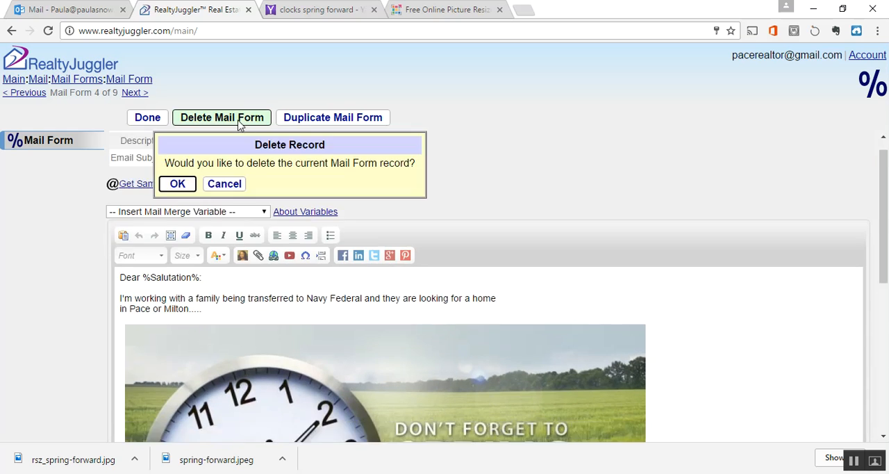
pyautogui.click(181, 185)
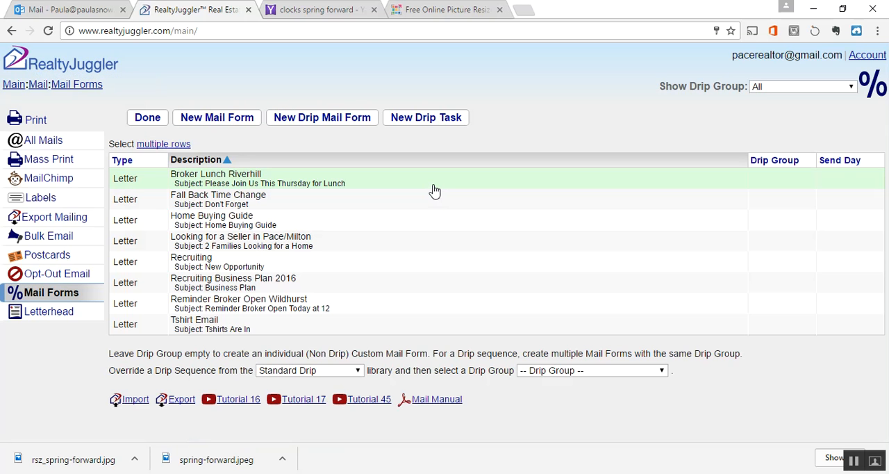
# Step: Check the content of the "Looking for a Seller in Pace/Milton" letter and return to the mail forms list
pyautogui.click(242, 246)
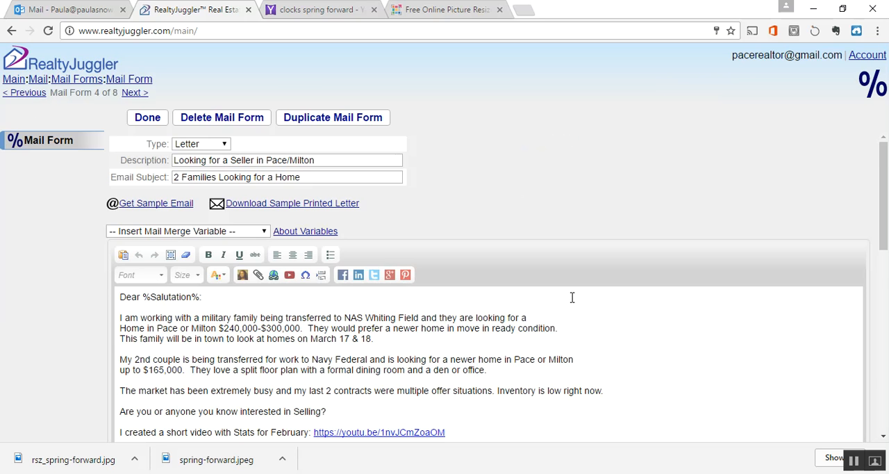
pyautogui.scroll(-4, 611, 366)
pyautogui.click(144, 119)
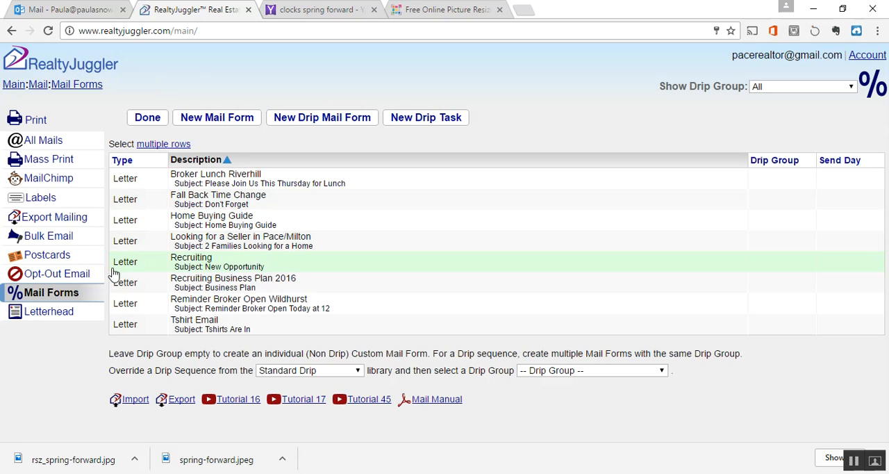
# Step: Start a bulk email addressed to All Prospects Matching Show Category, including ALL Emails in Selected Records
pyautogui.click(62, 237)
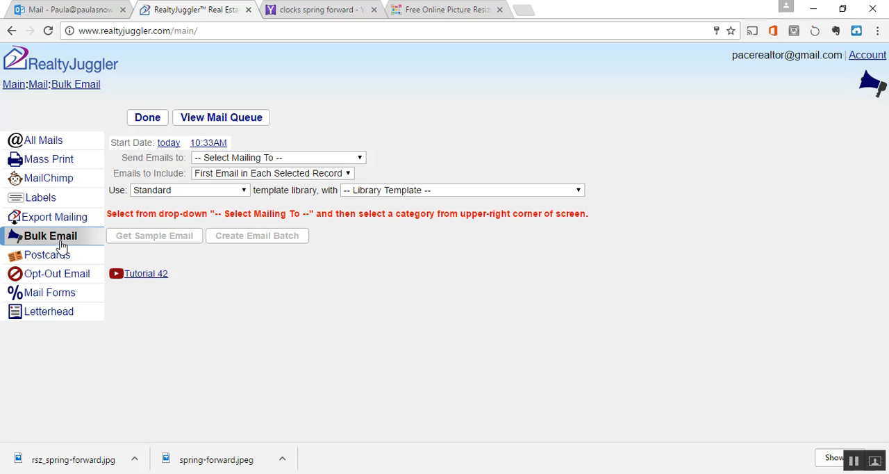
pyautogui.click(269, 159)
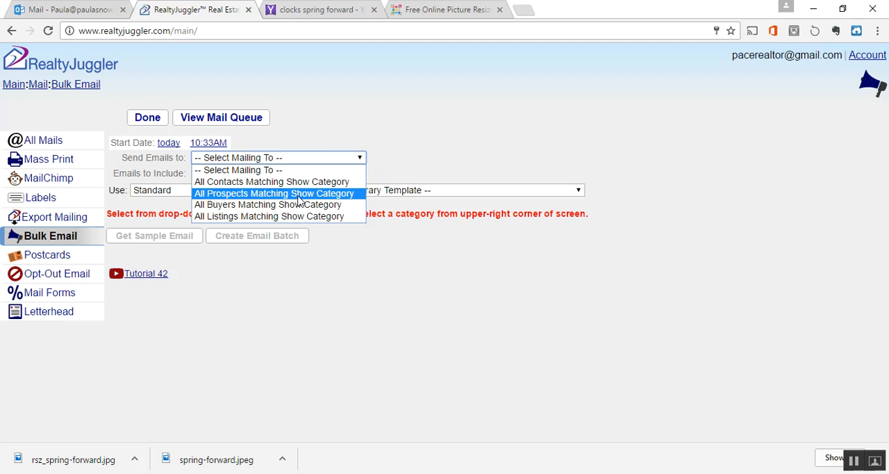
pyautogui.click(298, 194)
pyautogui.click(290, 175)
pyautogui.click(279, 198)
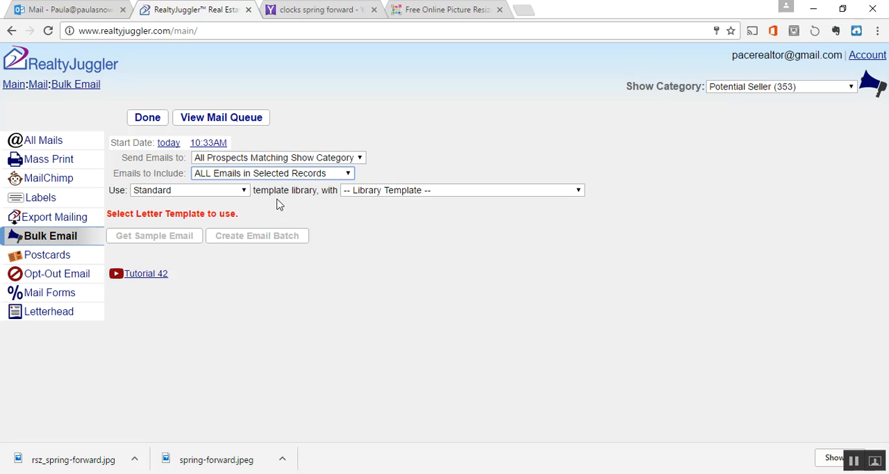
# Step: Choose the "Looking for a Seller in Pace/Milton" template from the Custom library and send a sample email
pyautogui.click(229, 191)
pyautogui.click(229, 202)
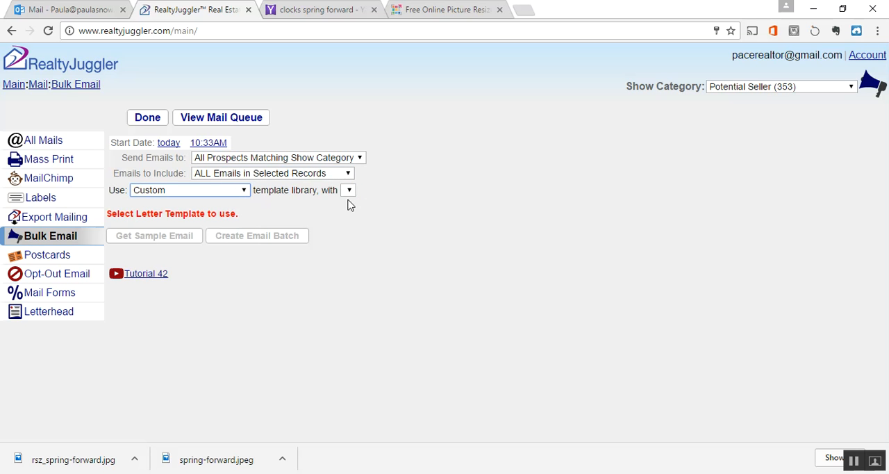
pyautogui.click(384, 194)
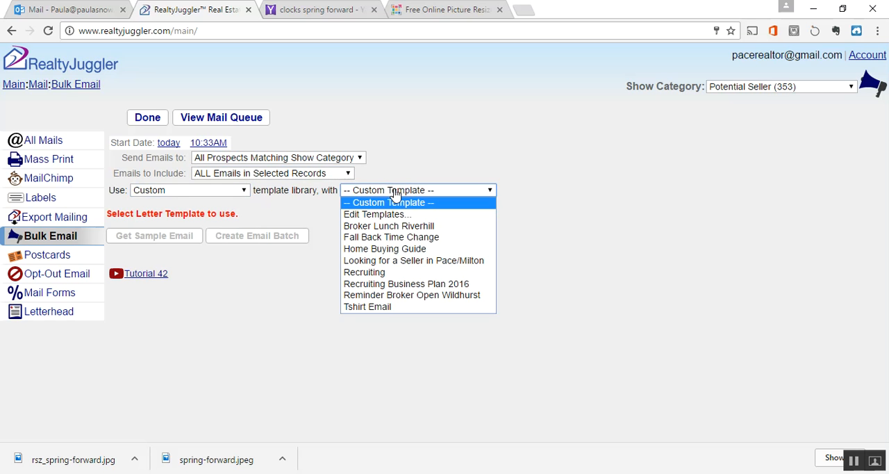
pyautogui.click(425, 262)
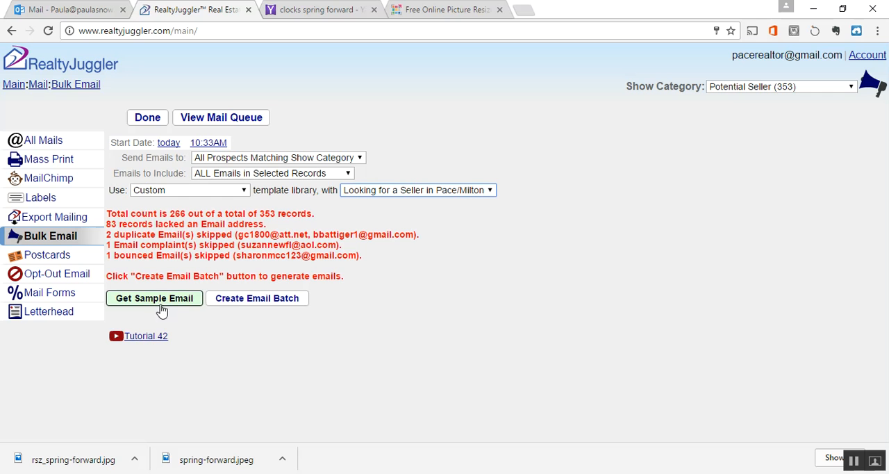
pyautogui.click(157, 305)
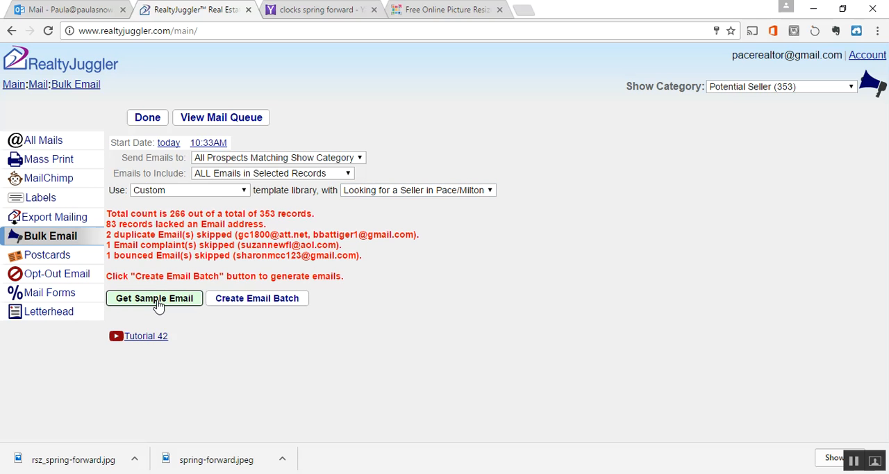
pyautogui.click(177, 203)
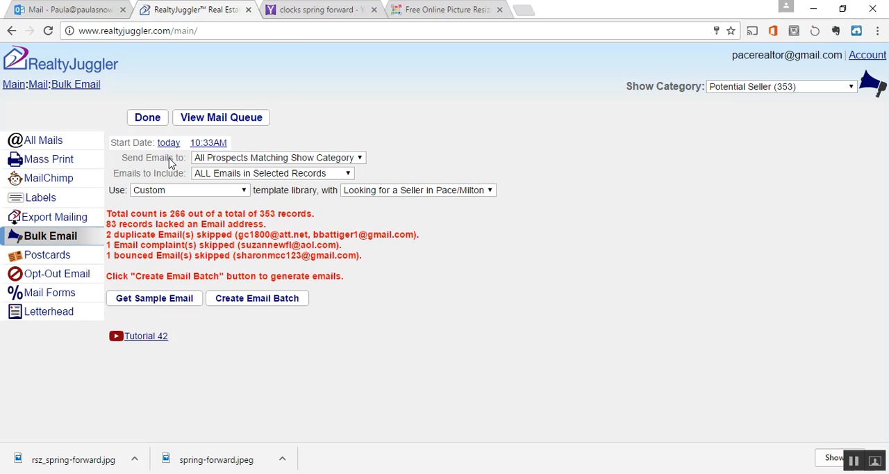
# Step: Switch to Outlook, delete the "Working with 2 Families" preview email, and read through the new "2 Families Looking for a Home" preview
pyautogui.click(66, 9)
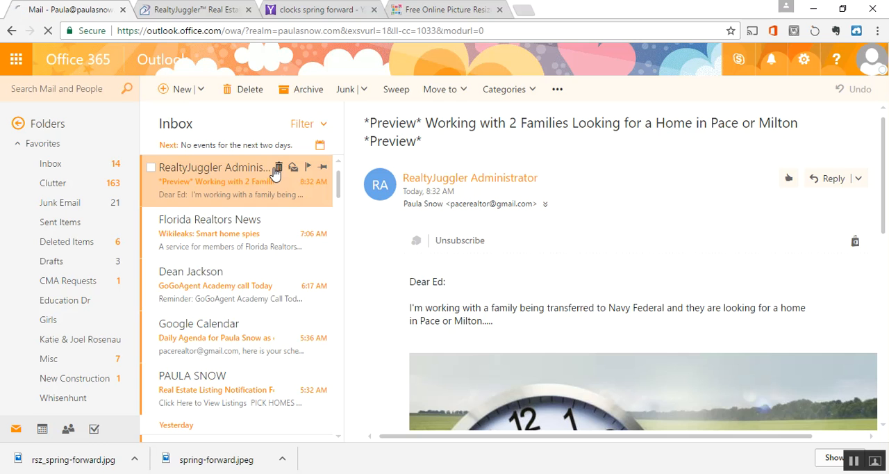
pyautogui.click(278, 168)
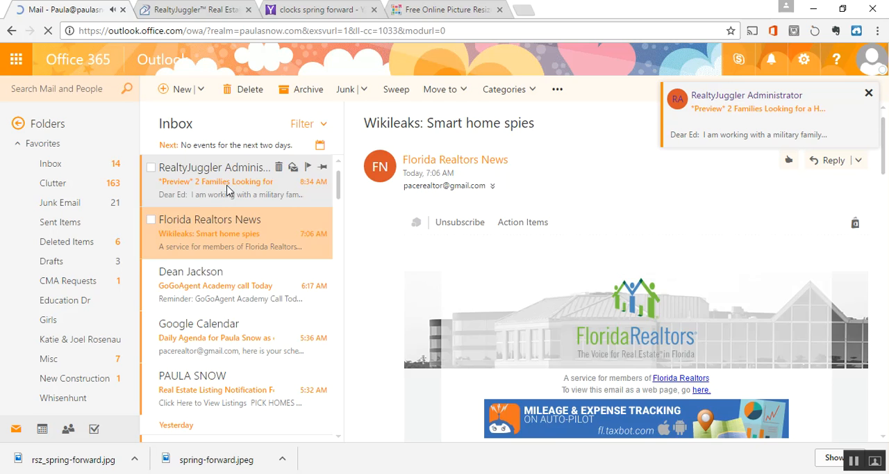
pyautogui.click(229, 192)
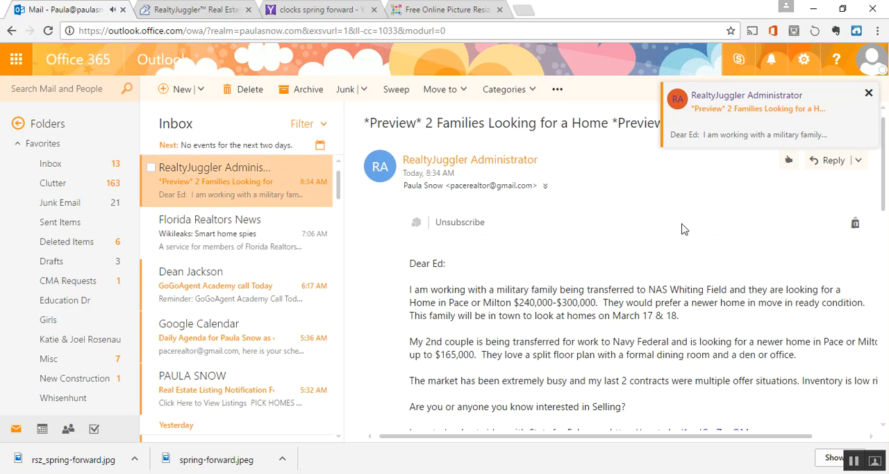
pyautogui.click(868, 92)
pyautogui.scroll(-2, 563, 283)
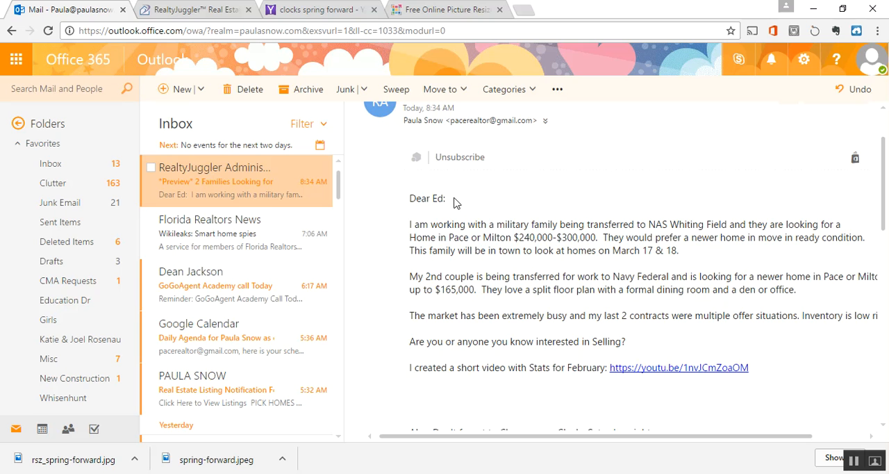
pyautogui.scroll(-4, 503, 273)
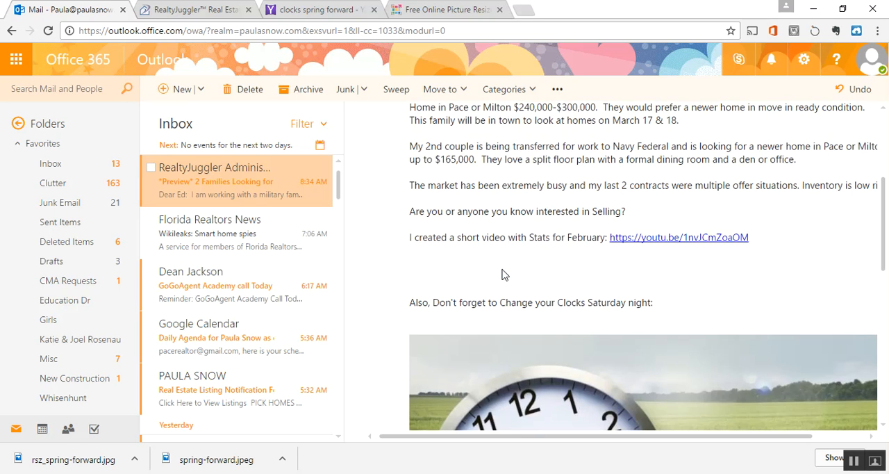
pyautogui.scroll(-14, 504, 273)
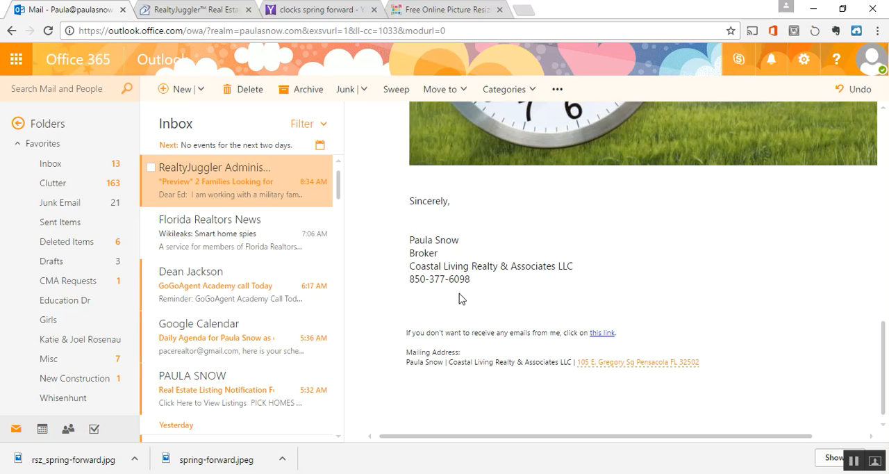
pyautogui.scroll(18, 468, 292)
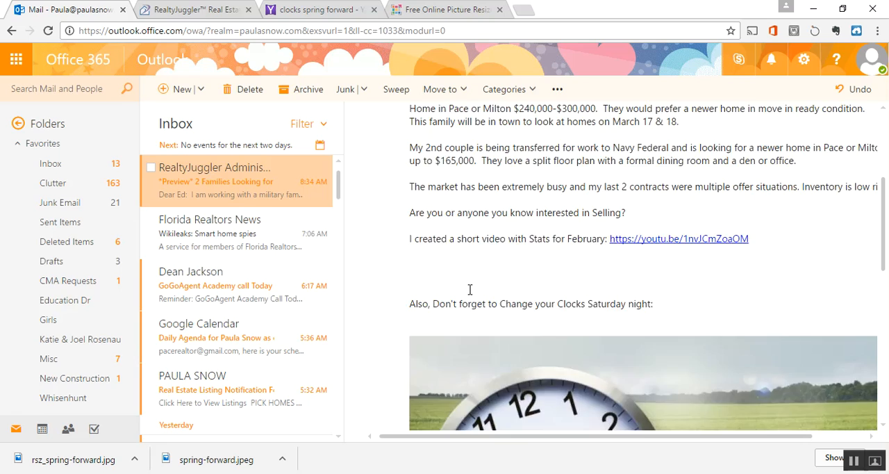
# Step: Switch back to RealtyJuggler and create the email batch from the "Looking for a Seller in Pace/Milton" template
pyautogui.click(206, 7)
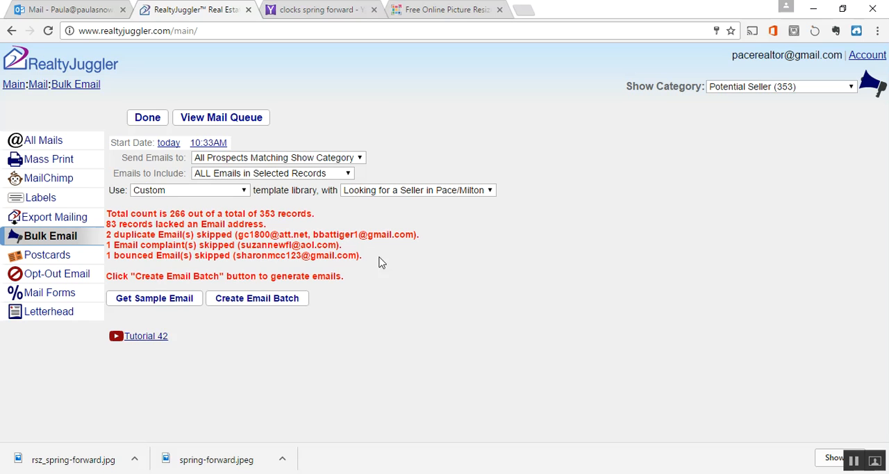
pyautogui.click(253, 307)
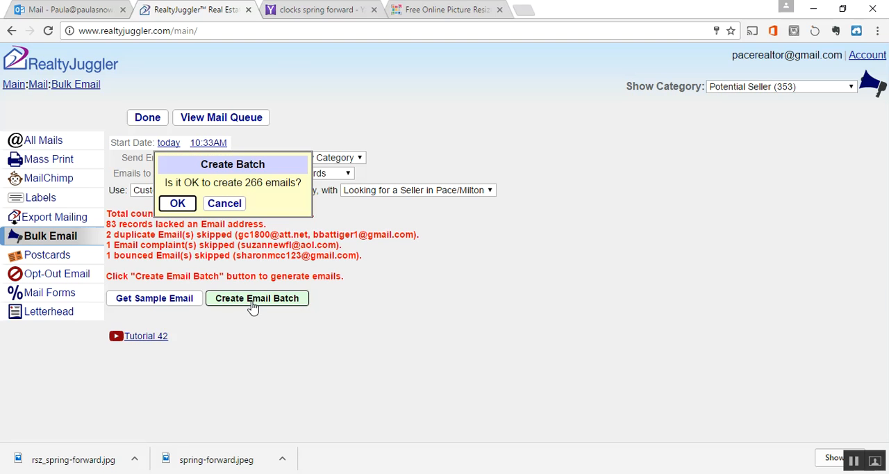
pyautogui.click(179, 204)
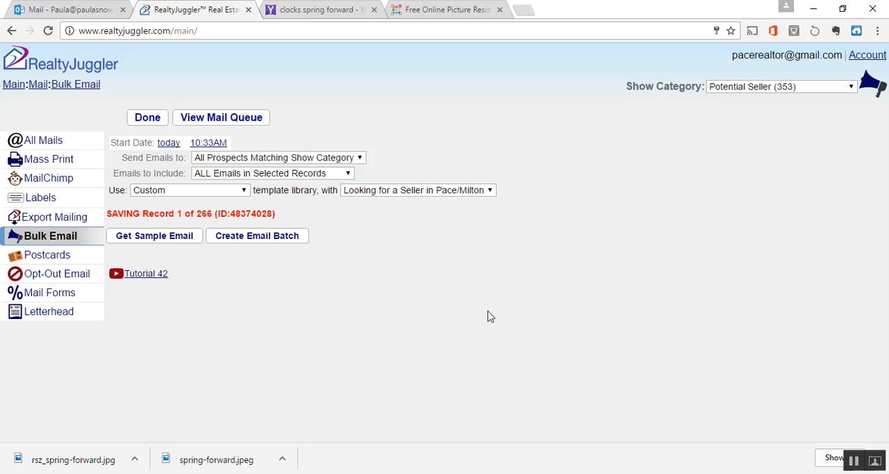